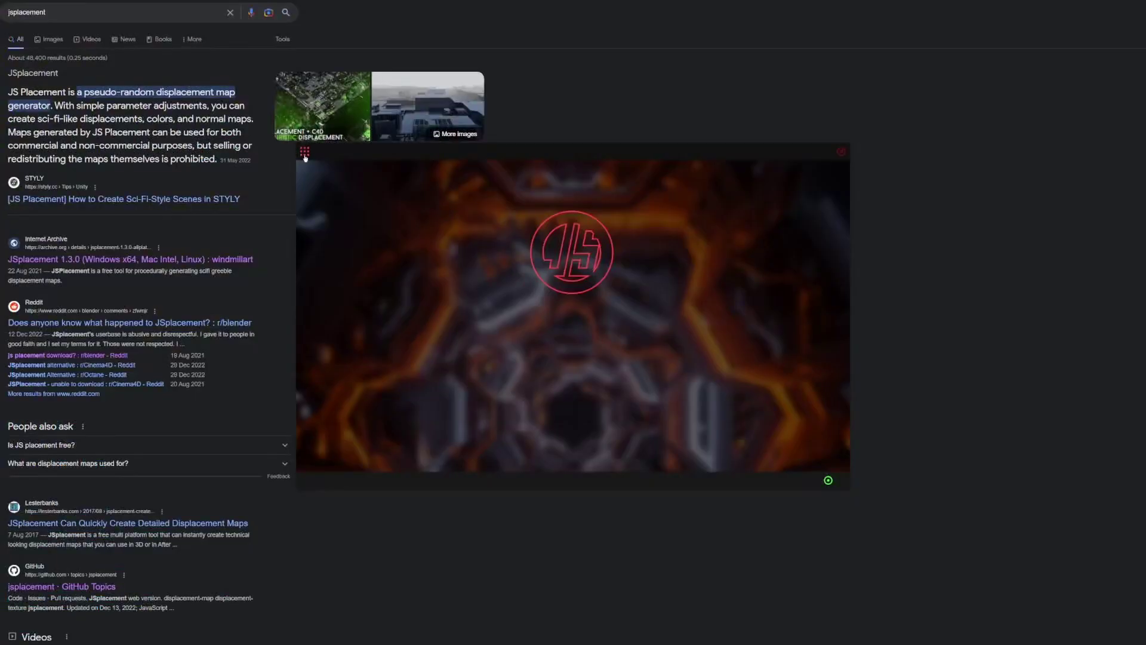
- Open the Classic generator in JSplacement and generate a displacement map
{"action": "left_click", "coordinate": [304, 153]}
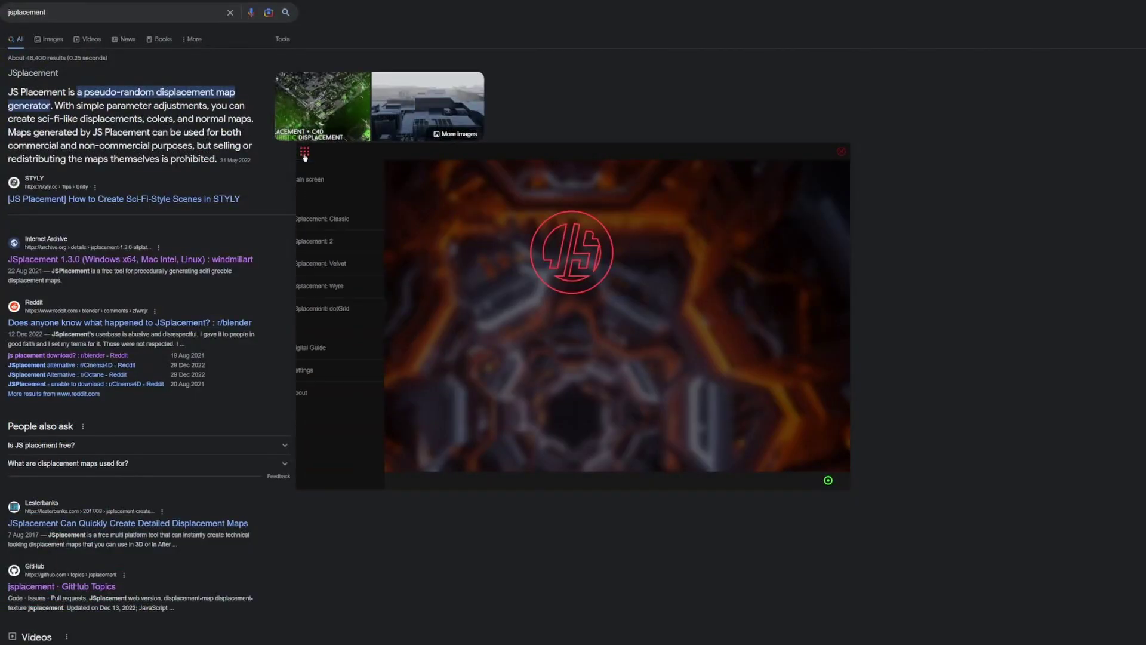
{"action": "left_click", "coordinate": [578, 295]}
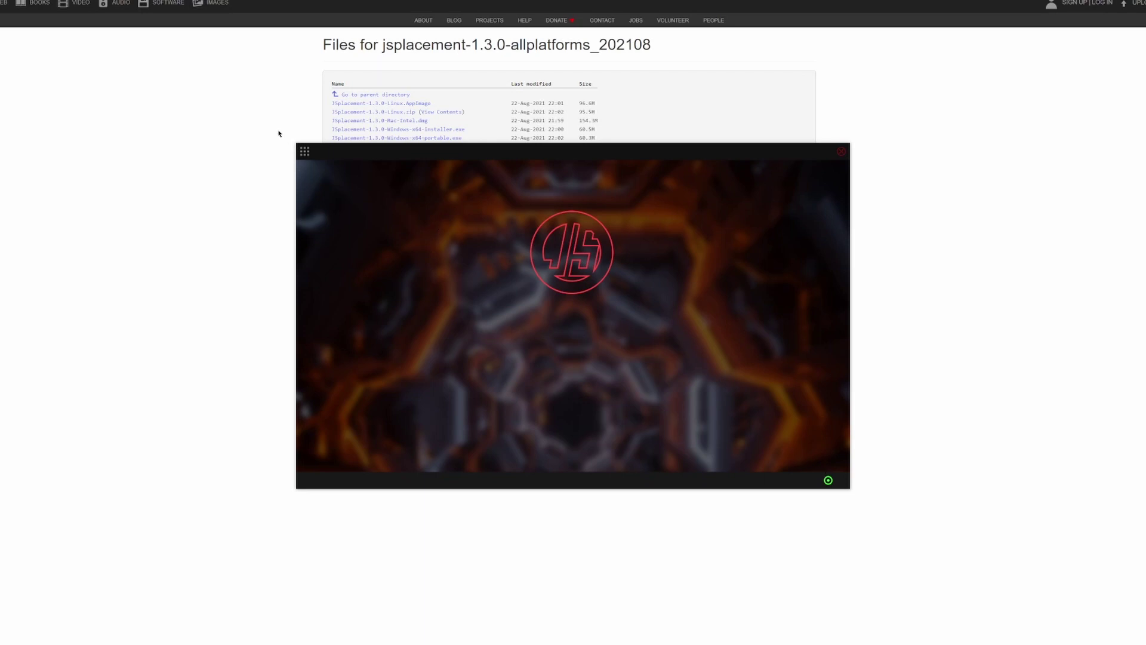
{"action": "left_click", "coordinate": [304, 152]}
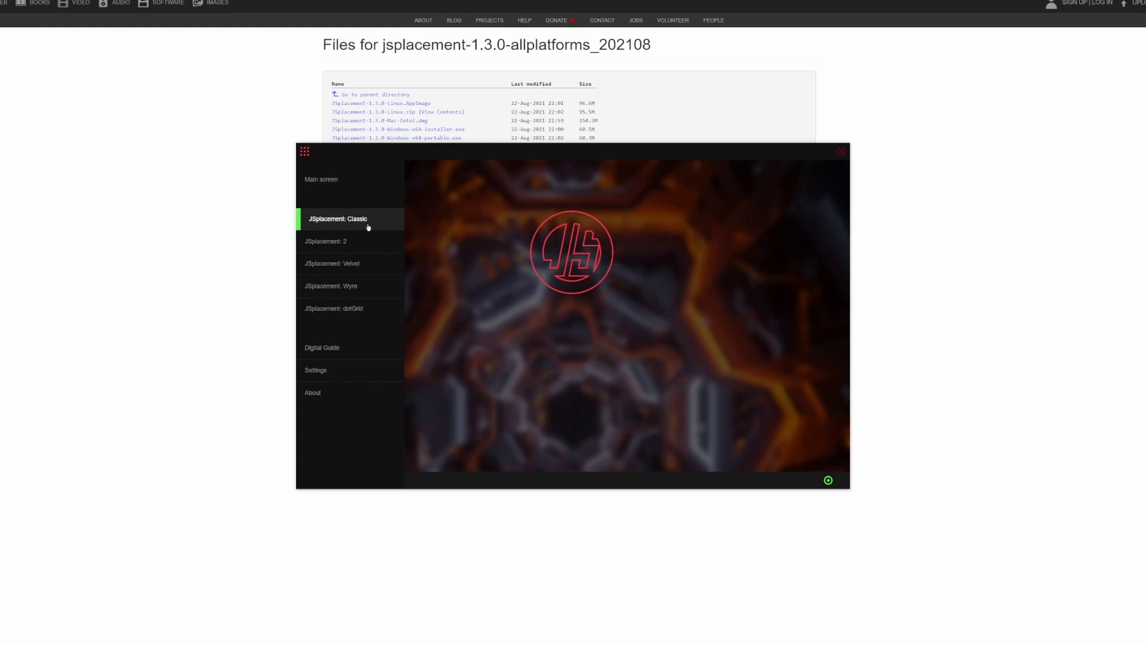
{"action": "left_click", "coordinate": [364, 224]}
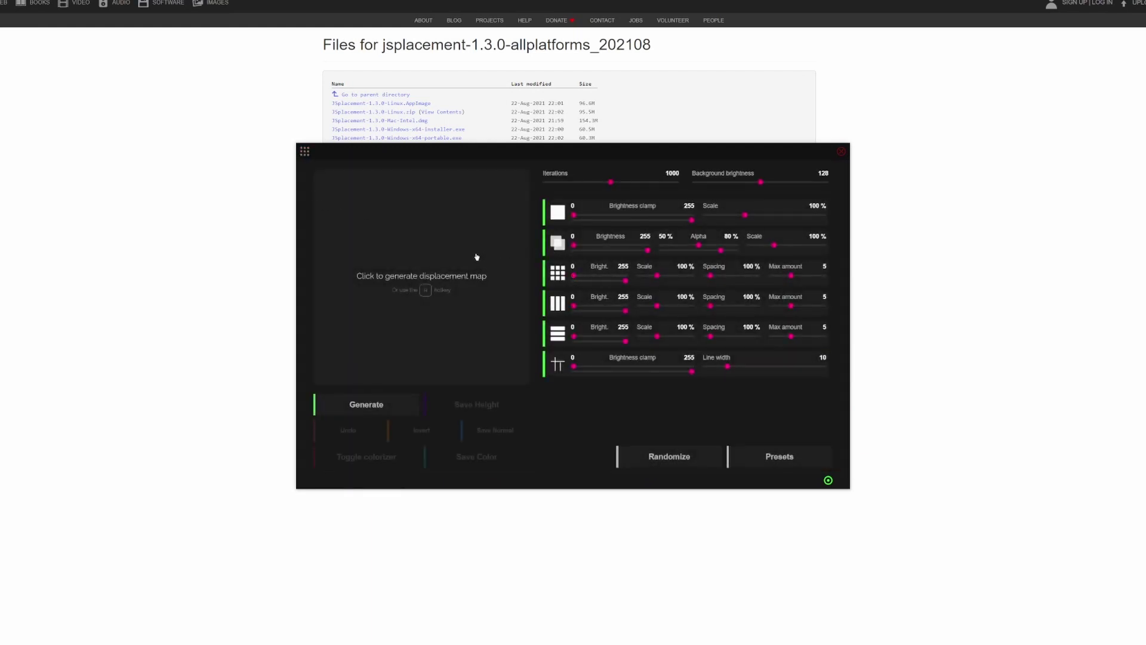
{"action": "left_click", "coordinate": [402, 271]}
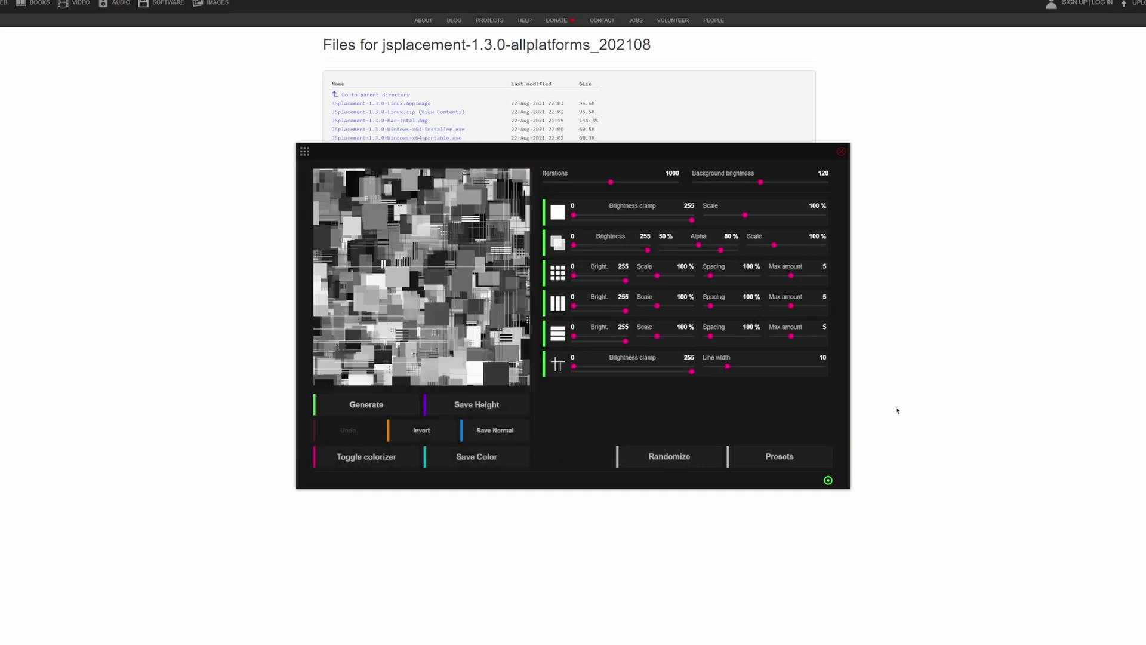
- Generate a new displacement map with the Minimal preset and save it as a height map under the suggested file name
{"action": "left_click", "coordinate": [752, 452]}
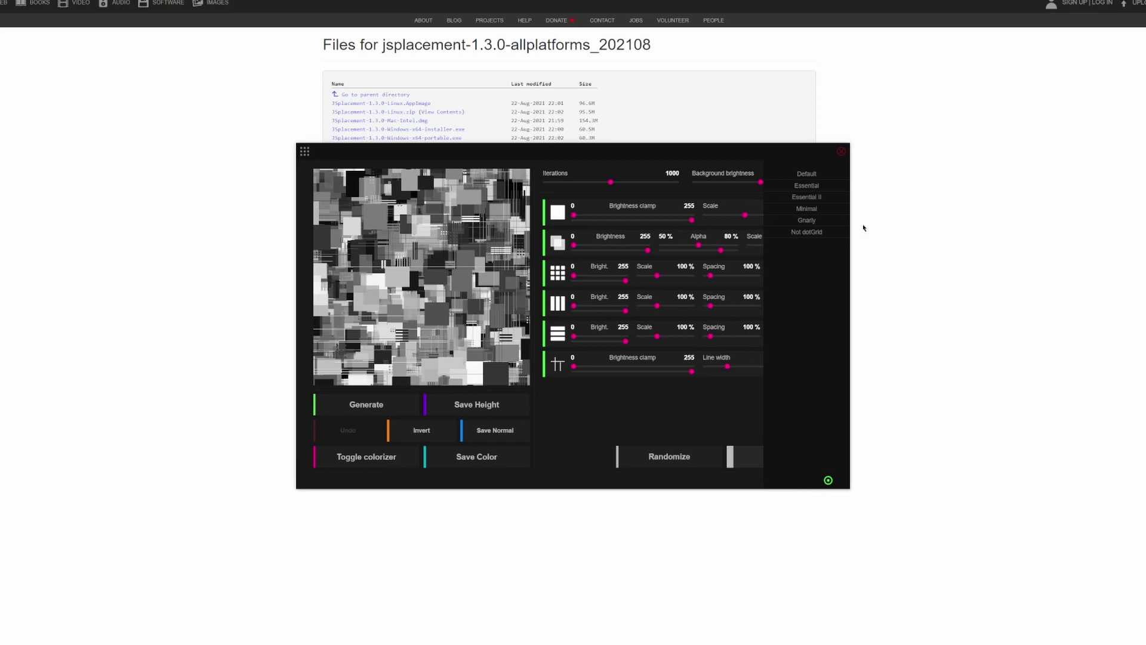
{"action": "left_click", "coordinate": [806, 209]}
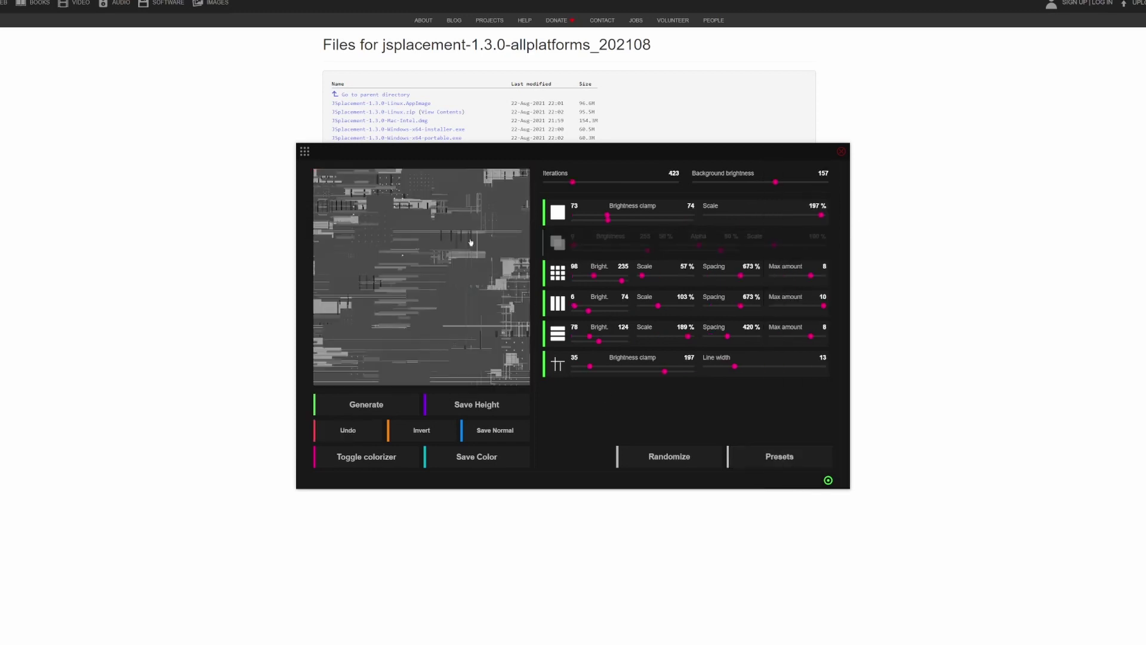
{"action": "left_click", "coordinate": [465, 246]}
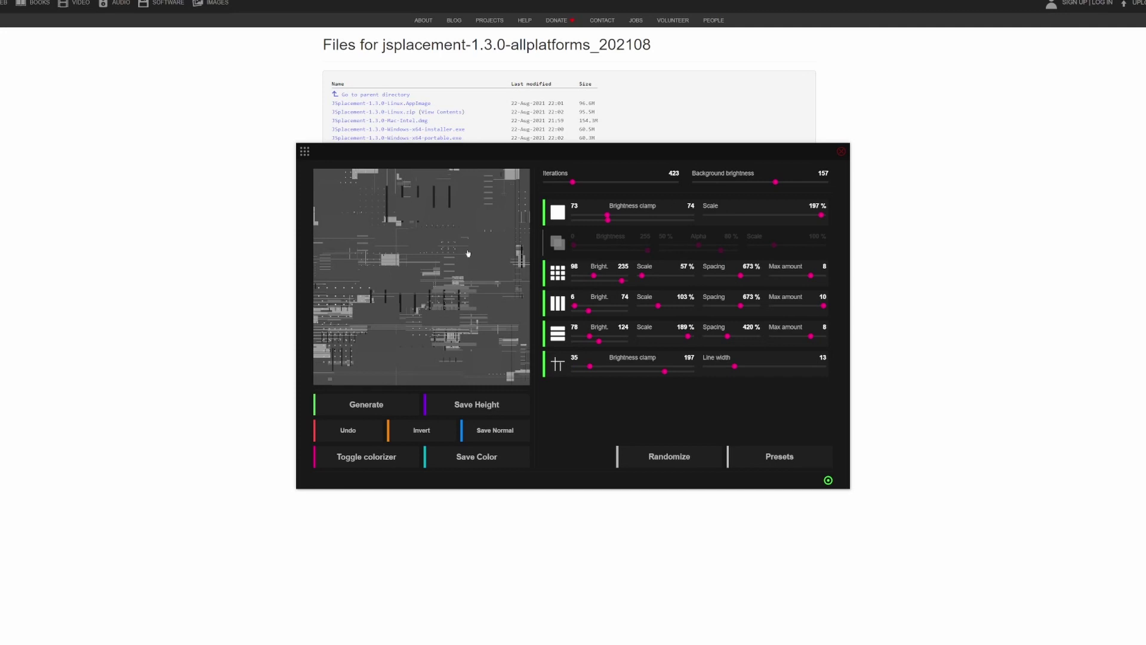
{"action": "left_click", "coordinate": [453, 406]}
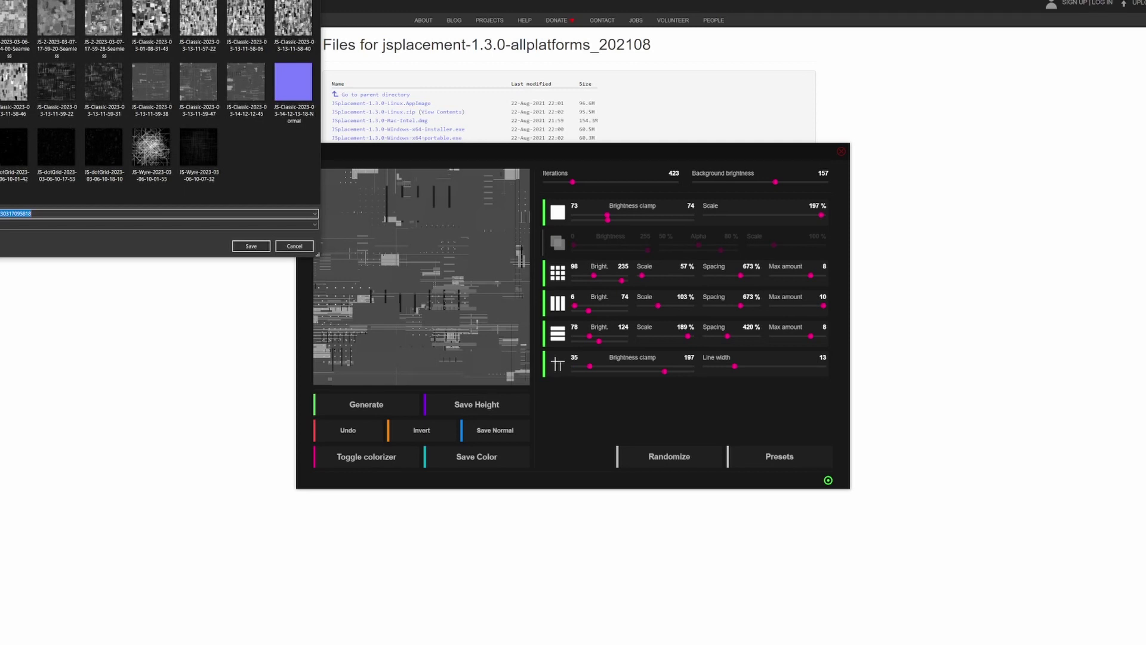
{"action": "key", "text": "Return"}
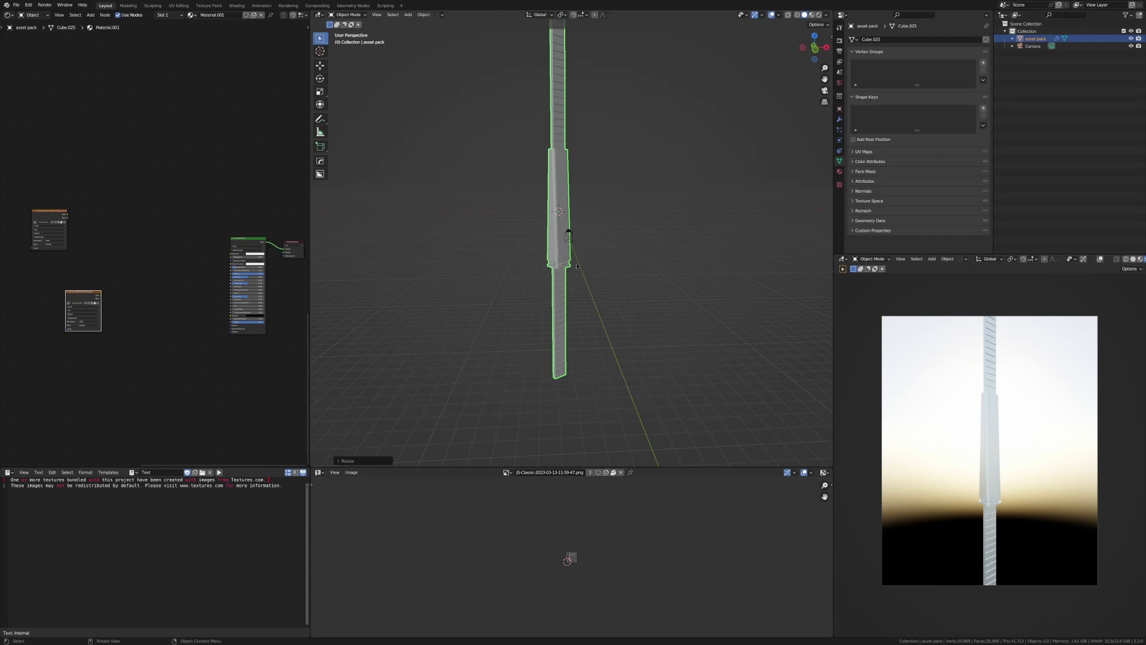
- Switch to Blender and preview the concrete fence texture, followed by the JS-Classic image, directly on the asset
{"action": "scroll", "coordinate": [579, 263], "scroll_direction": "up", "scroll_amount": 4}
{"action": "middle_click_drag", "start_coordinate": [69, 214], "coordinate": [100, 206]}
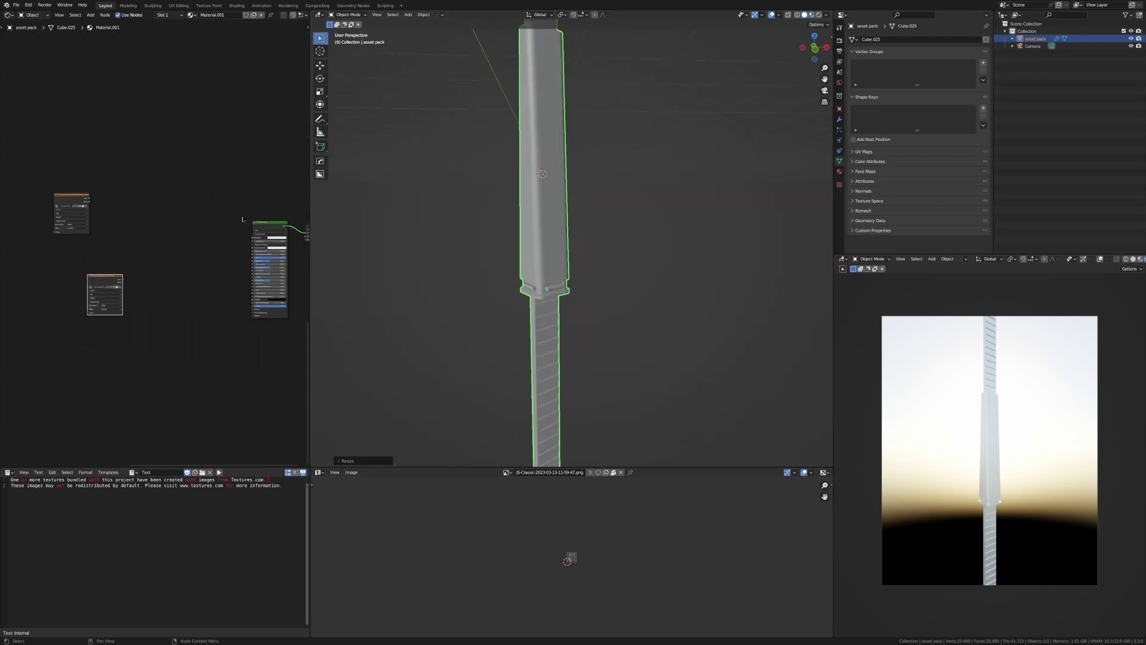
{"action": "left_click_drag", "start_coordinate": [260, 223], "coordinate": [254, 221]}
{"action": "middle_click_drag", "start_coordinate": [122, 193], "coordinate": [149, 196]}
{"action": "left_click", "coordinate": [90, 202], "text": "ctrl+shift"}
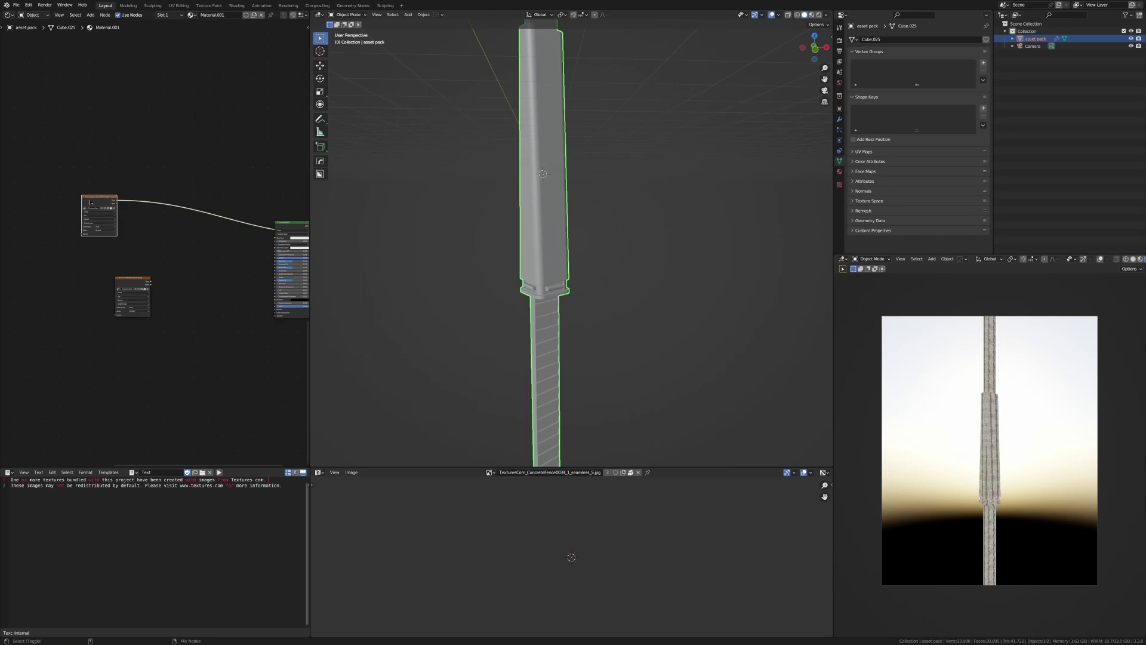
{"action": "scroll", "coordinate": [573, 529], "scroll_direction": "up", "scroll_amount": 5}
{"action": "scroll", "coordinate": [573, 529], "scroll_direction": "down", "scroll_amount": 2}
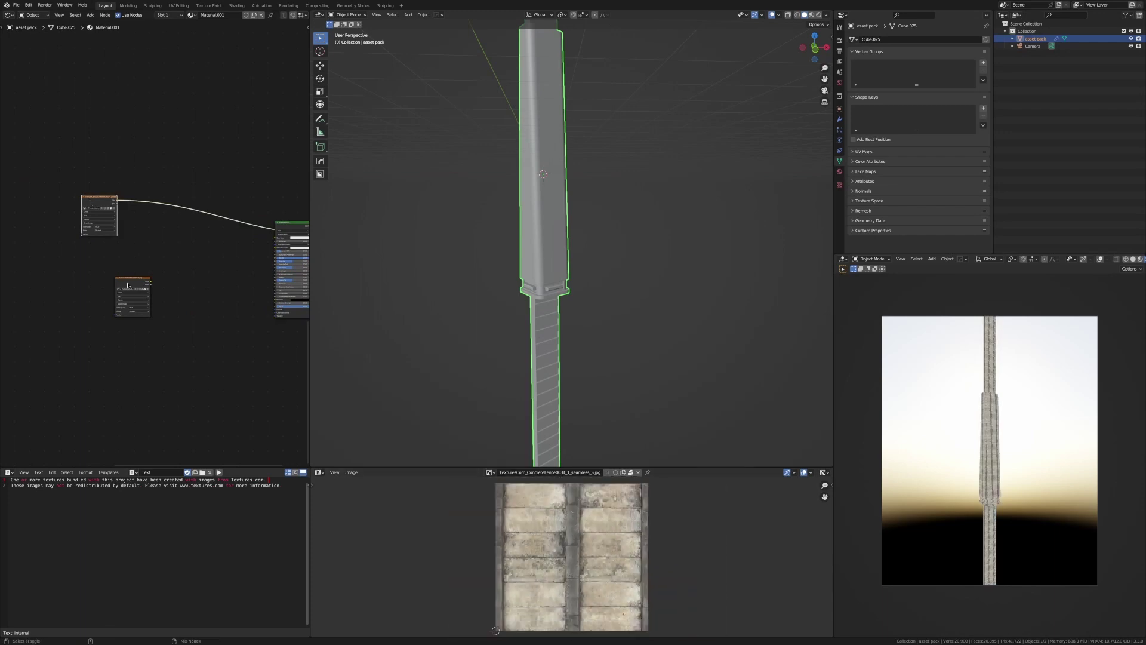
{"action": "left_click", "coordinate": [127, 286], "text": "ctrl+shift"}
{"action": "scroll", "coordinate": [619, 580], "scroll_direction": "down", "scroll_amount": 3}
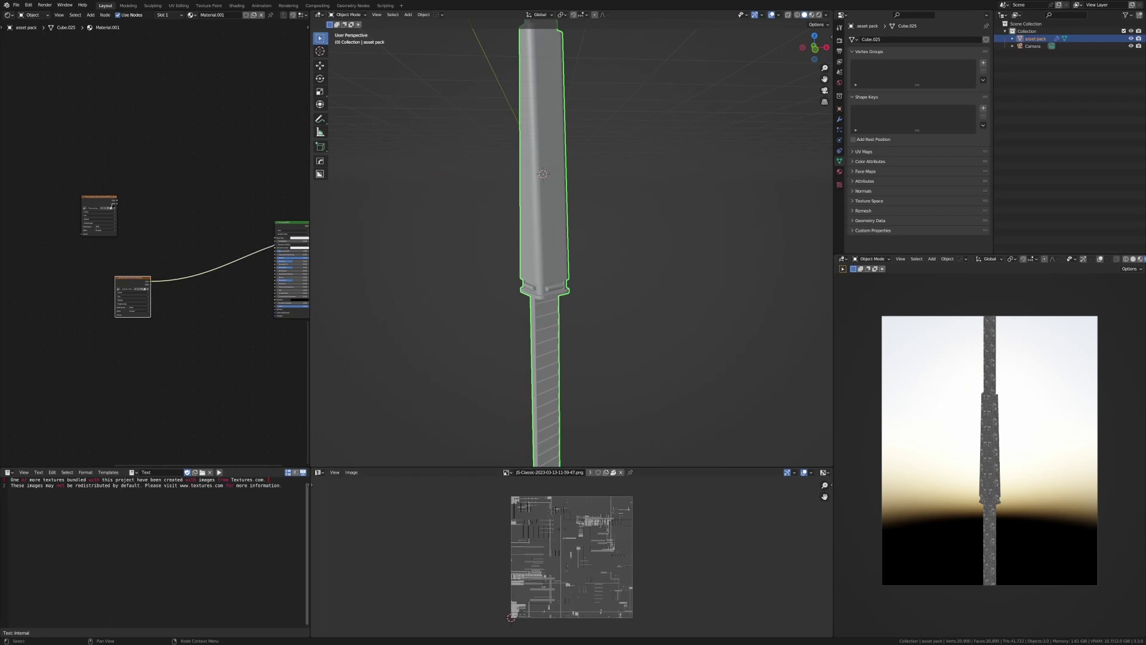
- Unwrap the asset's whole mesh with Cube Projection and return to Object Mode
{"action": "key", "text": "Tab"}
{"action": "left_click", "coordinate": [536, 261]}
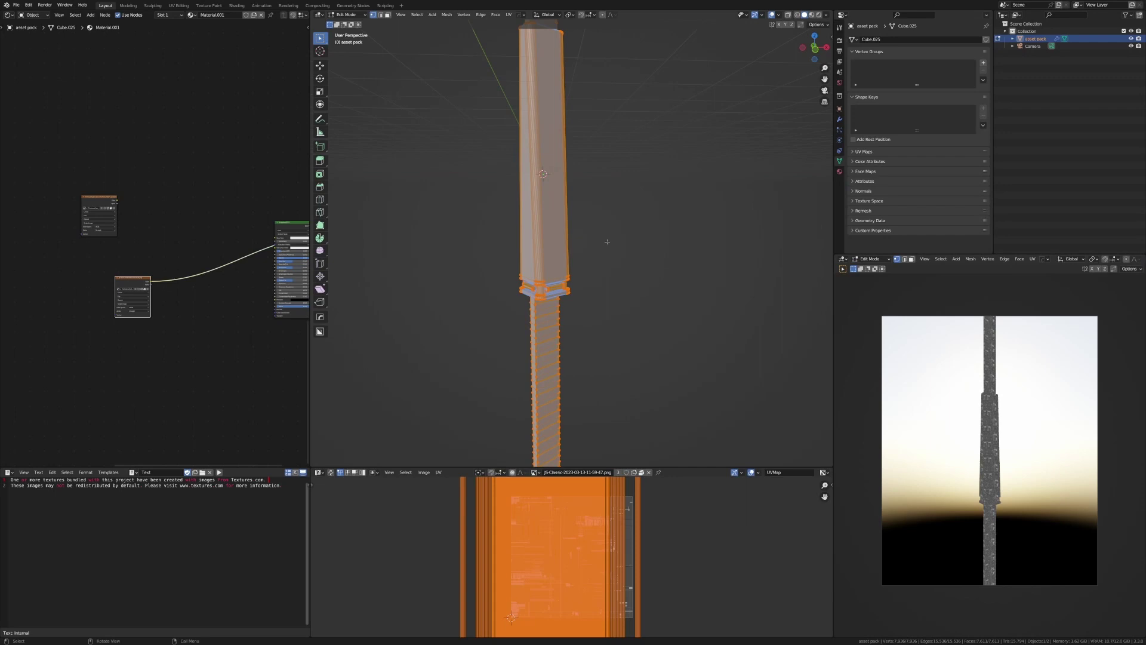
{"action": "middle_click_drag", "start_coordinate": [603, 271], "coordinate": [576, 301]}
{"action": "key", "text": "u"}
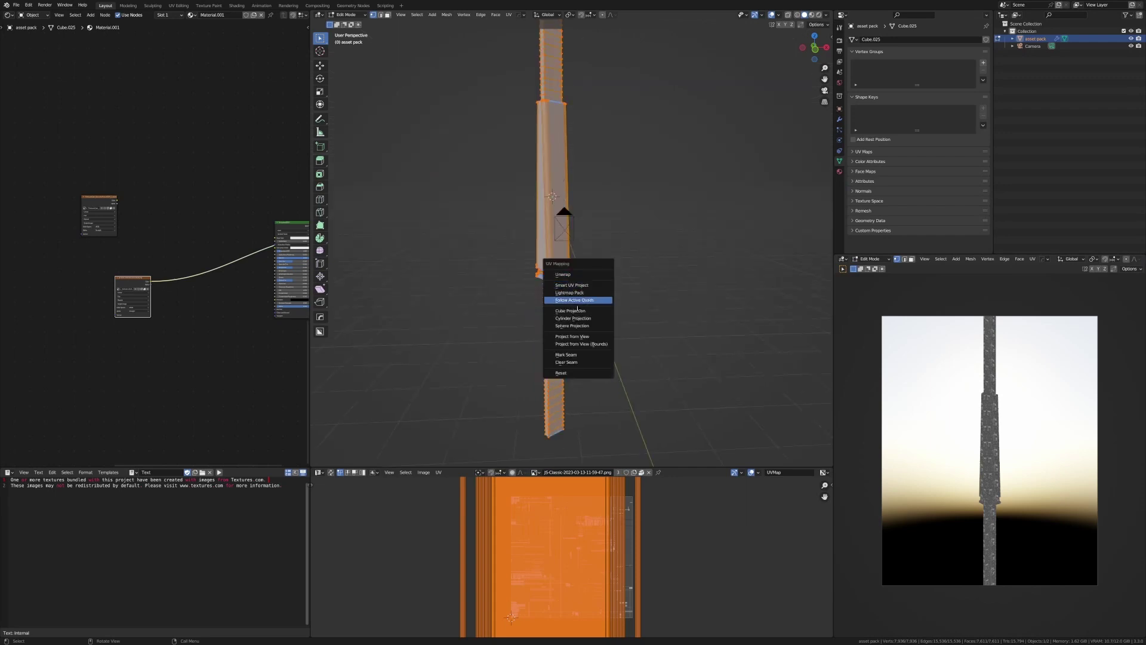
{"action": "left_click", "coordinate": [572, 310]}
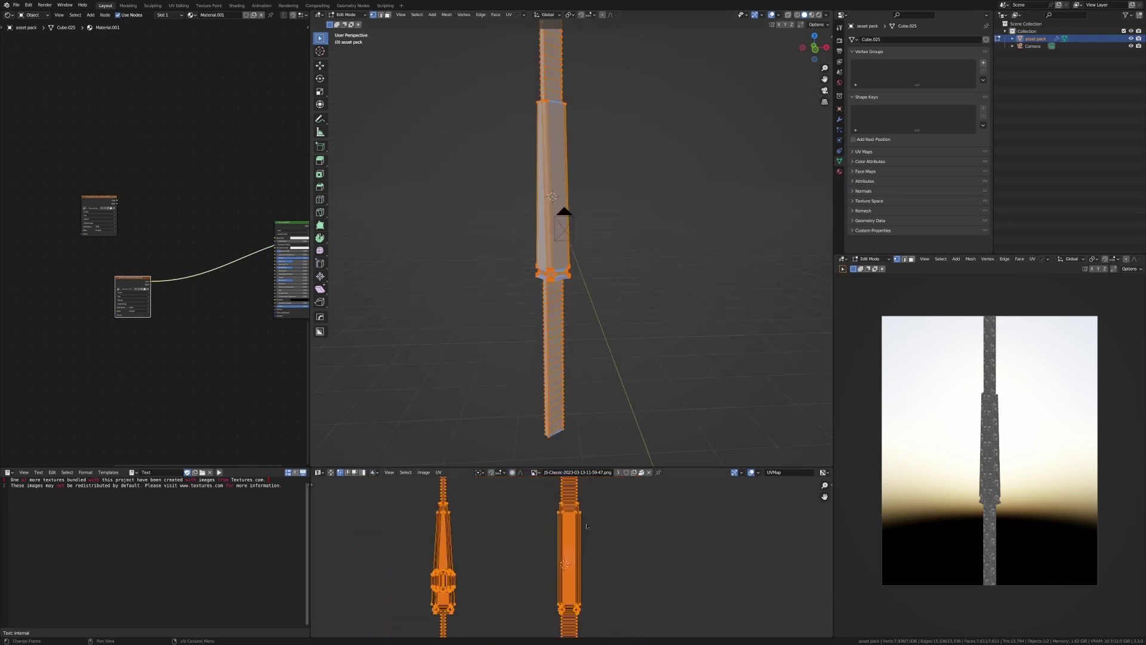
{"action": "key", "text": "Tab"}
- Cut the texture preview link and rearrange the image nodes so the JS-Classic texture sits above the concrete one
{"action": "scroll", "coordinate": [80, 295], "scroll_direction": "up", "scroll_amount": 2}
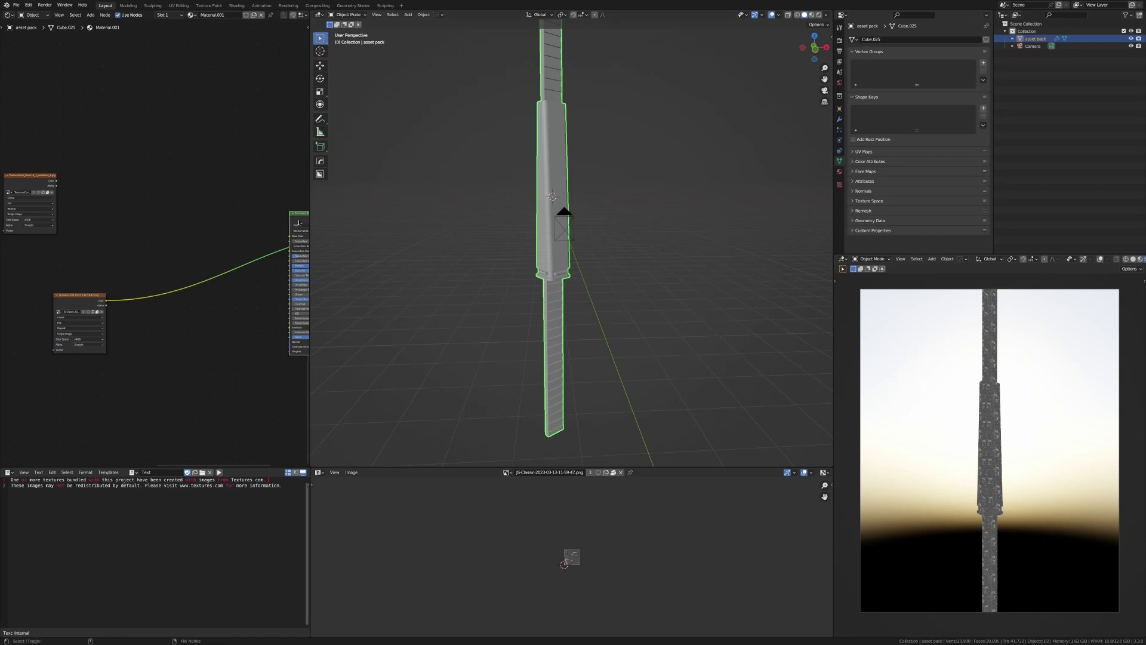
{"action": "right_click_drag", "start_coordinate": [269, 236], "coordinate": [264, 270], "text": "ctrl"}
{"action": "middle_click_drag", "start_coordinate": [99, 291], "coordinate": [87, 311]}
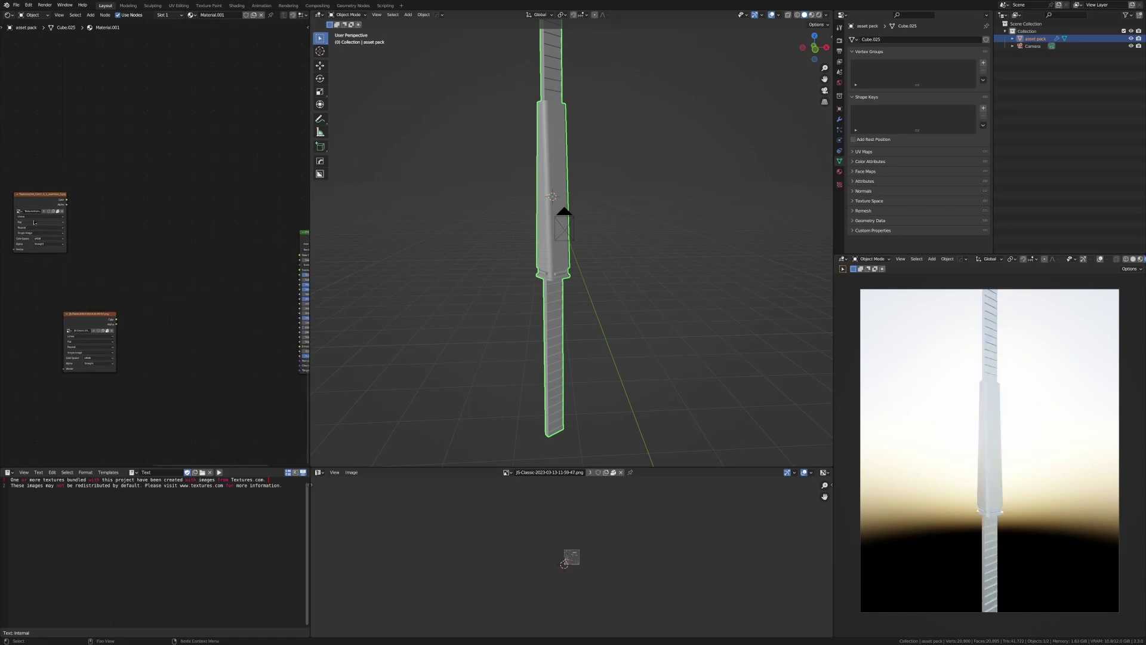
{"action": "left_click_drag", "start_coordinate": [34, 222], "coordinate": [8, 280]}
{"action": "left_click", "coordinate": [60, 332]}
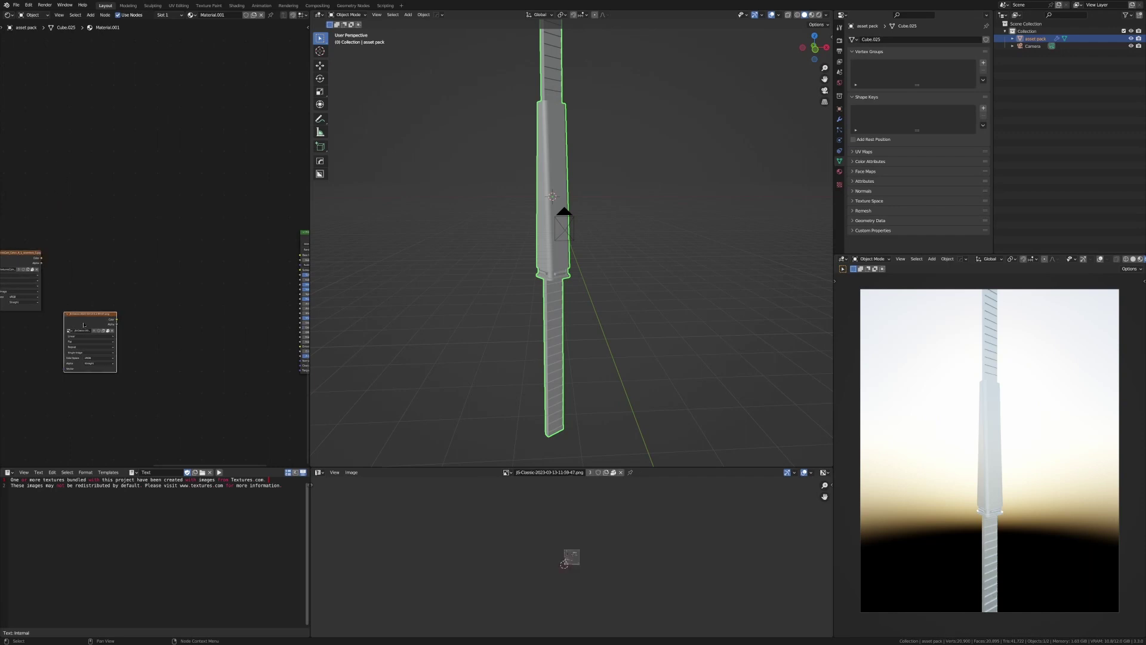
{"action": "left_click_drag", "start_coordinate": [84, 325], "coordinate": [36, 173]}
- Add a MixRGB node set to Multiply and connect the JS-Classic texture's Color output to its Color1 input
{"action": "key", "text": "shift+a"}
{"action": "left_click", "coordinate": [151, 182]}
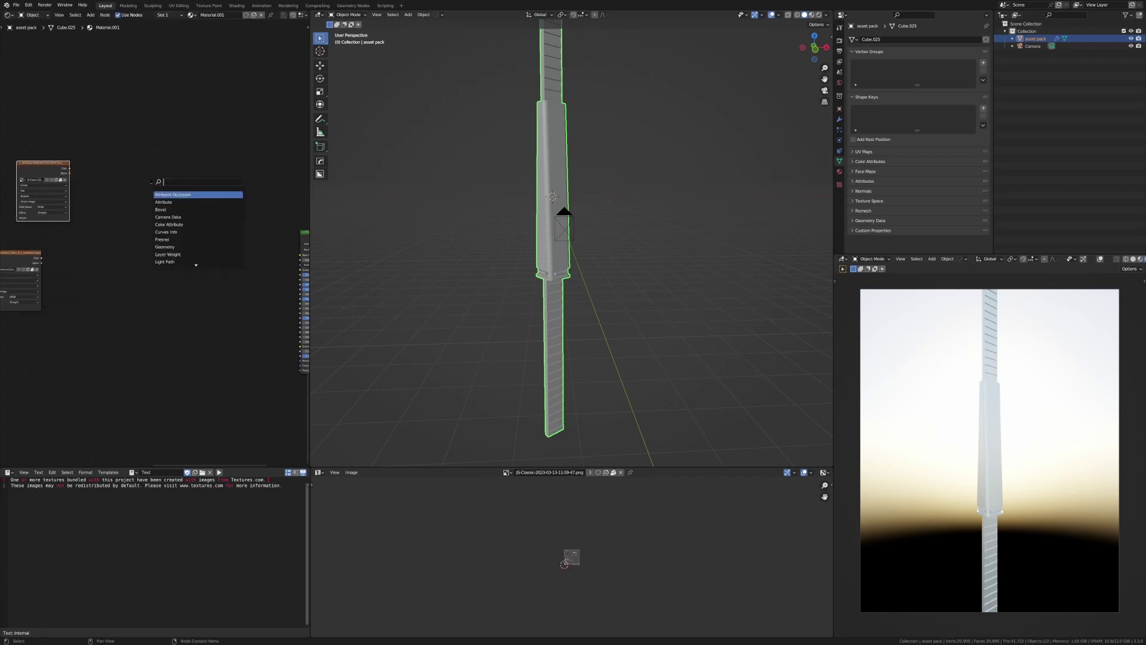
{"action": "type", "text": "multip"}
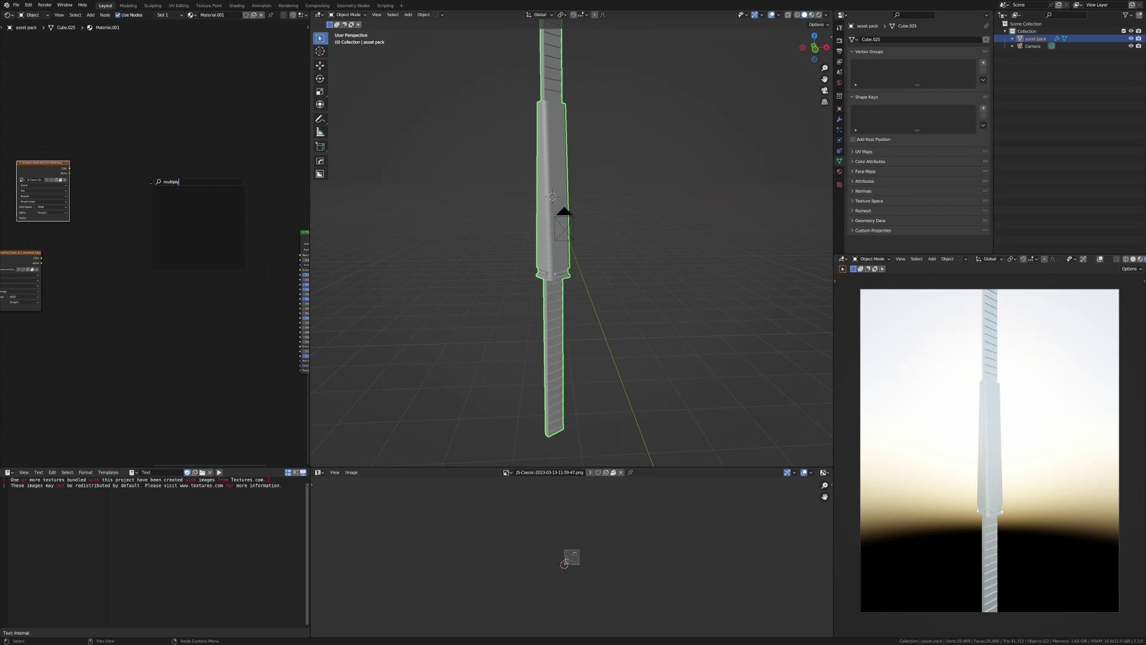
{"action": "type", "text": "ly"}
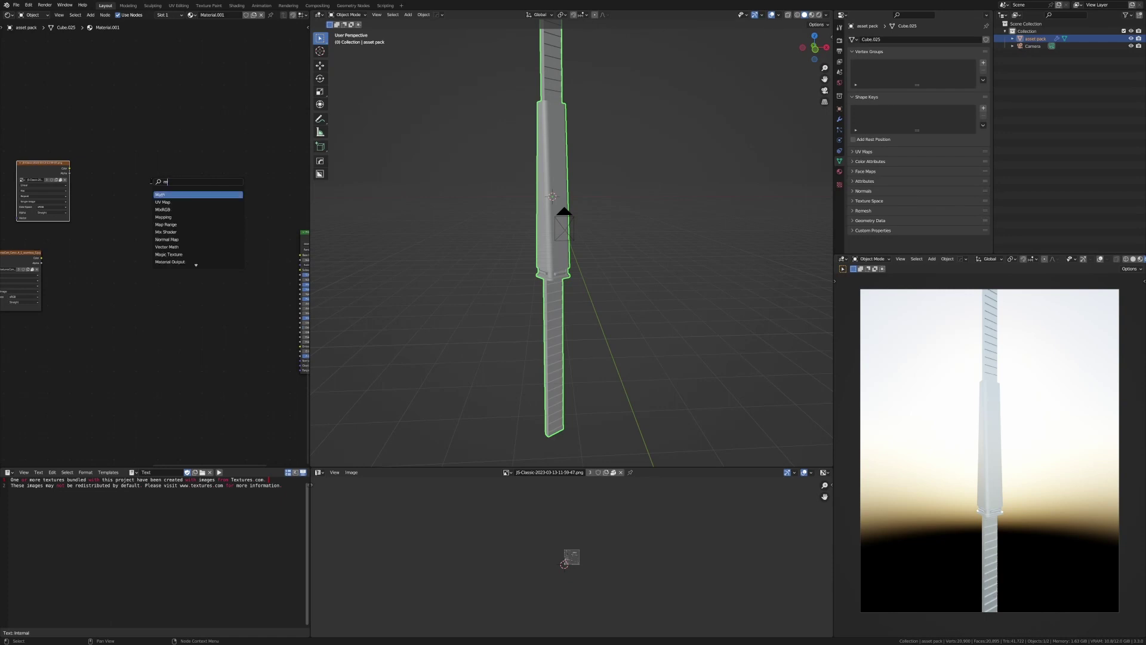
{"action": "key", "text": "Return"}
{"action": "left_click", "coordinate": [141, 177]}
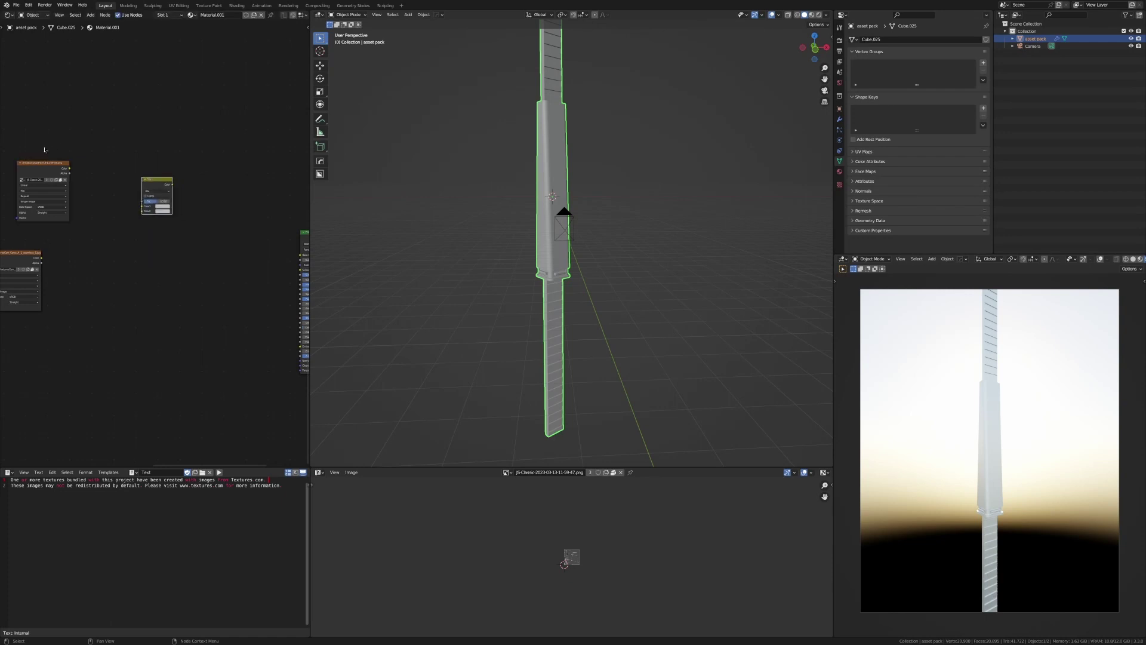
{"action": "left_click_drag", "start_coordinate": [69, 171], "coordinate": [145, 206]}
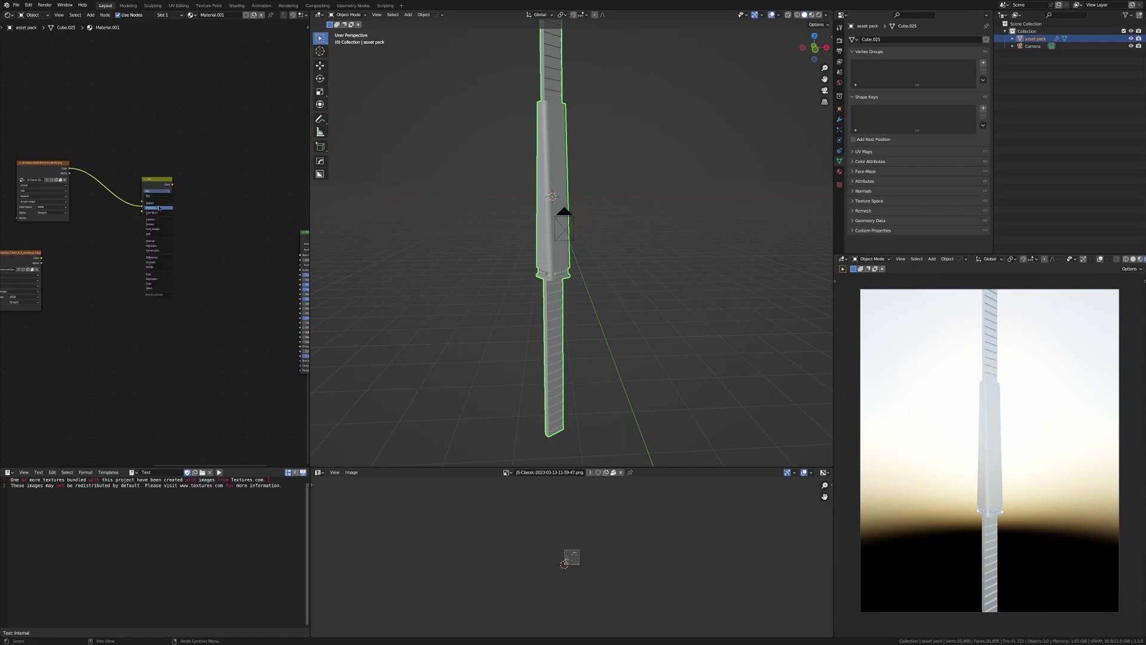
{"action": "middle_click_drag", "start_coordinate": [143, 205], "coordinate": [186, 320]}
{"action": "left_click", "coordinate": [155, 207]}
- Add an Ambient Occlusion node above the image texture nodes
{"action": "key", "text": "shift+a"}
{"action": "type", "text": "sambien"}
{"action": "key", "text": "Return"}
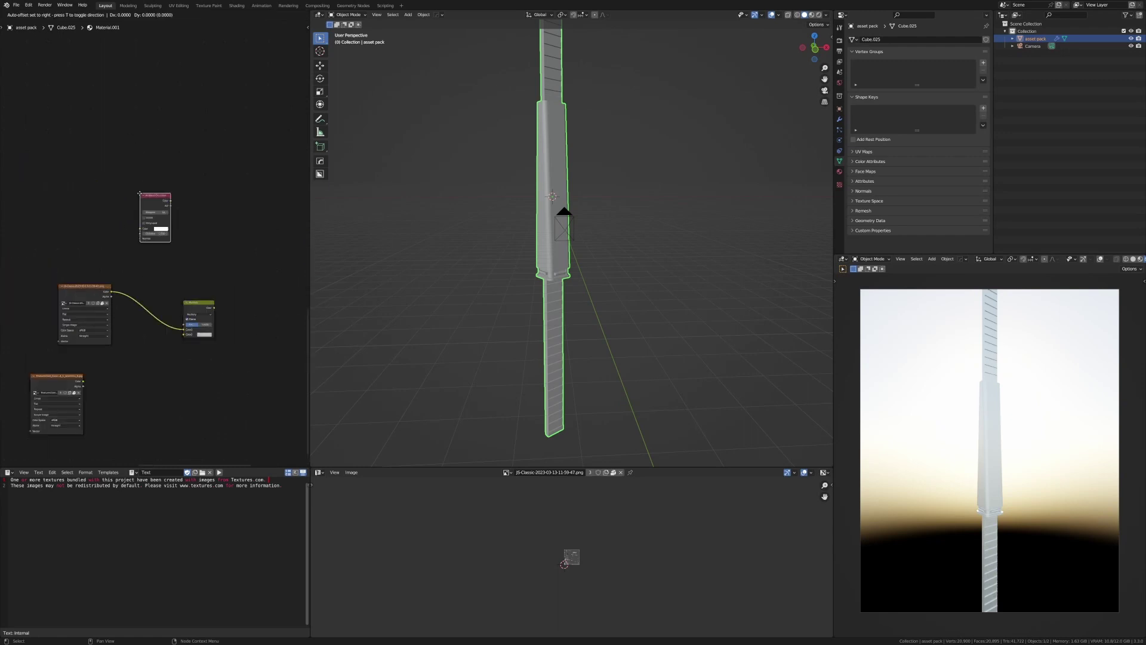
{"action": "left_click", "coordinate": [121, 217]}
{"action": "left_click_drag", "start_coordinate": [137, 218], "coordinate": [114, 306]}
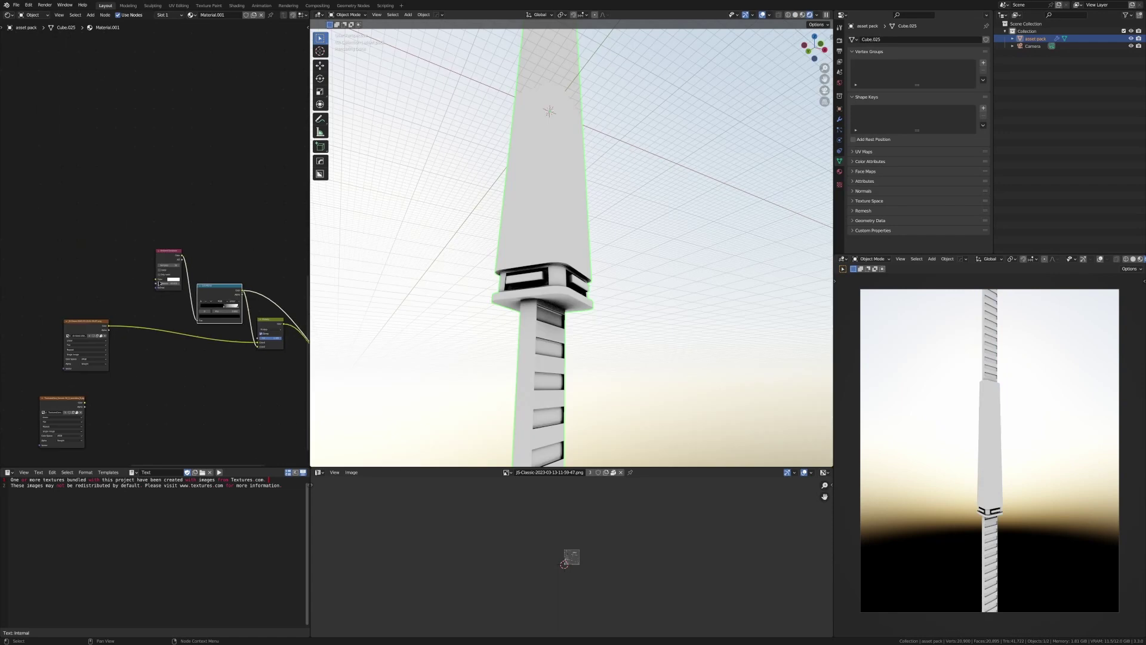
- Sharpen the ambient occlusion mask by moving the ColorRamp's white stop closer to its black stop
{"action": "scroll", "coordinate": [165, 244], "scroll_direction": "up", "scroll_amount": 3}
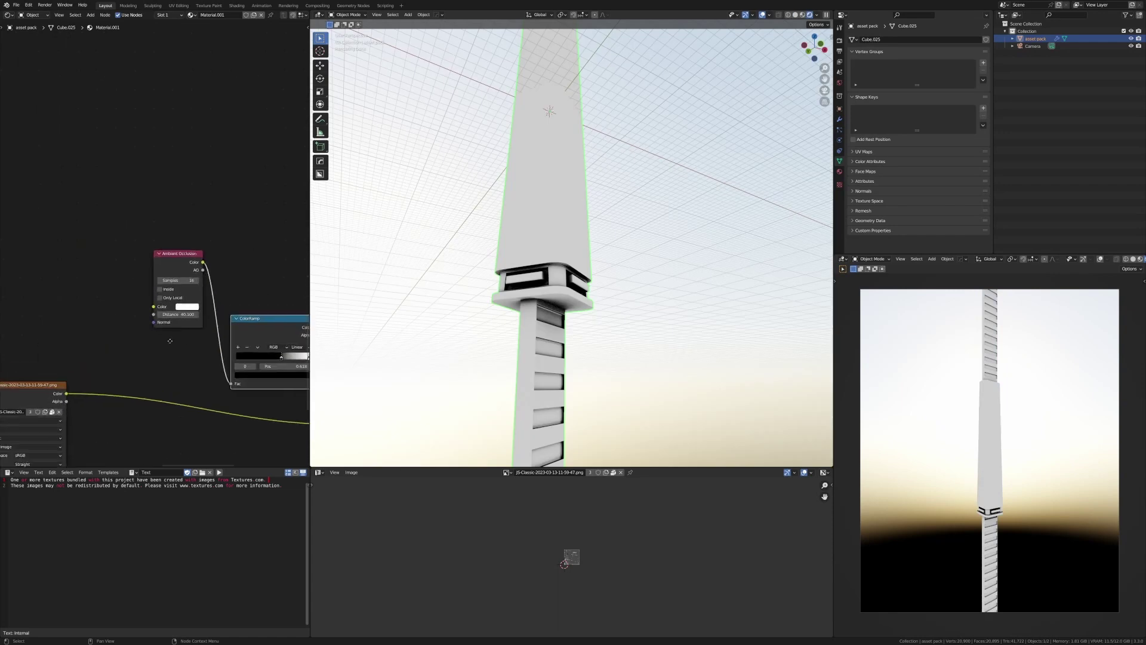
{"action": "middle_click_drag", "start_coordinate": [189, 337], "coordinate": [138, 291]}
{"action": "scroll", "coordinate": [137, 263], "scroll_direction": "down", "scroll_amount": 1}
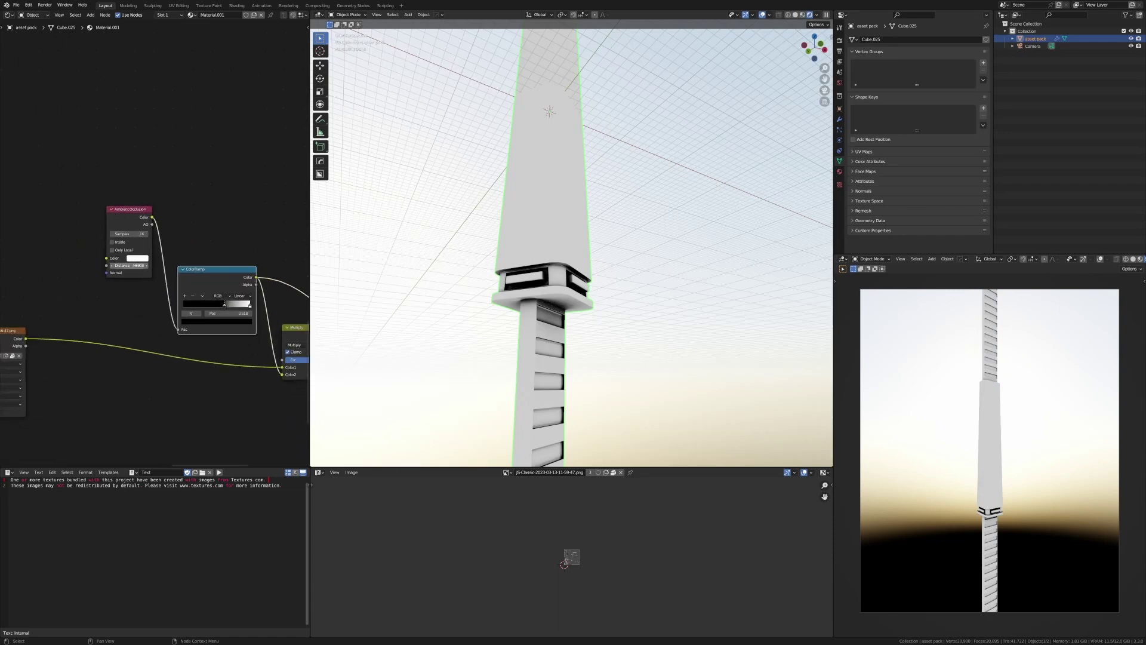
{"action": "middle_click_drag", "start_coordinate": [115, 298], "coordinate": [99, 270]}
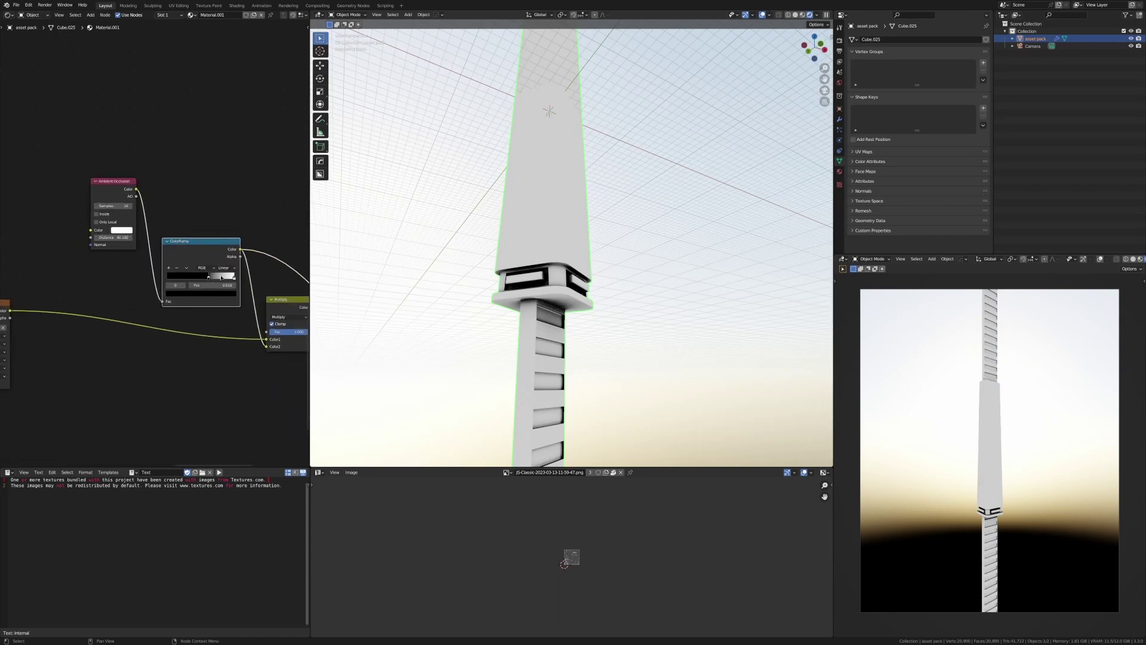
{"action": "left_click_drag", "start_coordinate": [232, 279], "coordinate": [219, 279]}
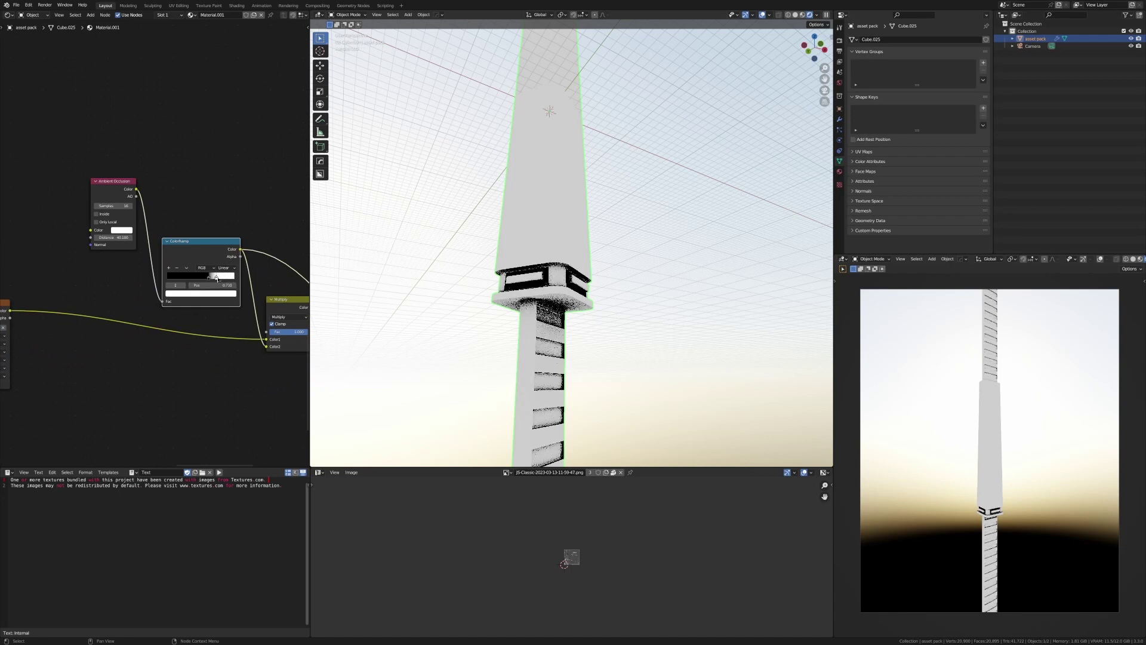
{"action": "mouse_move", "coordinate": [205, 304]}
{"action": "middle_mouse_down"}
{"action": "mouse_move", "coordinate": [196, 286]}
{"action": "mouse_move", "coordinate": [121, 274]}
{"action": "mouse_move", "coordinate": [72, 225]}
{"action": "middle_mouse_up"}
{"action": "scroll", "coordinate": [122, 275], "scroll_direction": "down", "scroll_amount": 3}
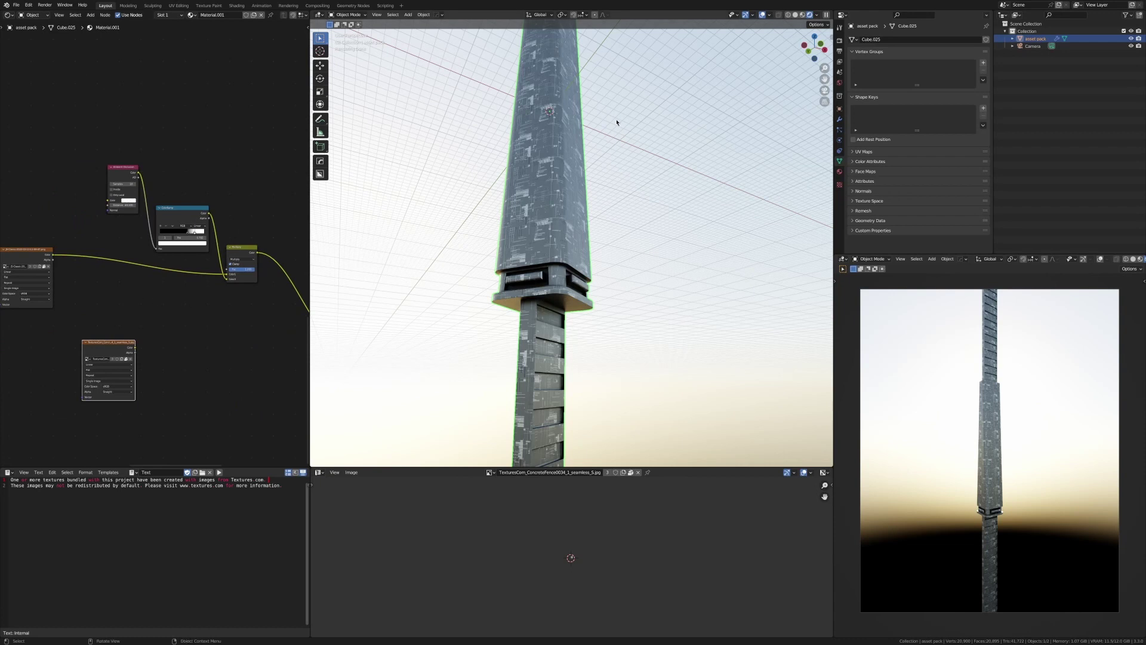
- Duplicate the Multiply node onto its link to the Principled BSDF and connect the concrete texture's color to Color2
{"action": "middle_click_drag", "start_coordinate": [219, 303], "coordinate": [178, 304]}
{"action": "left_click", "coordinate": [208, 249]}
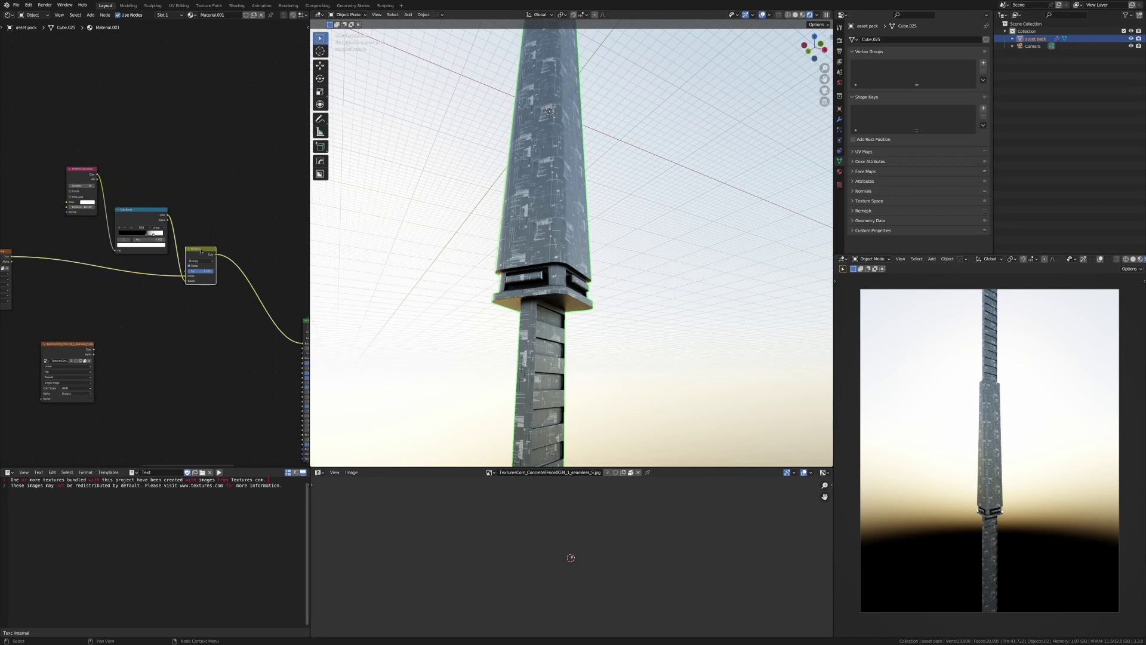
{"action": "key", "text": "shift+d"}
{"action": "left_click", "coordinate": [262, 263]}
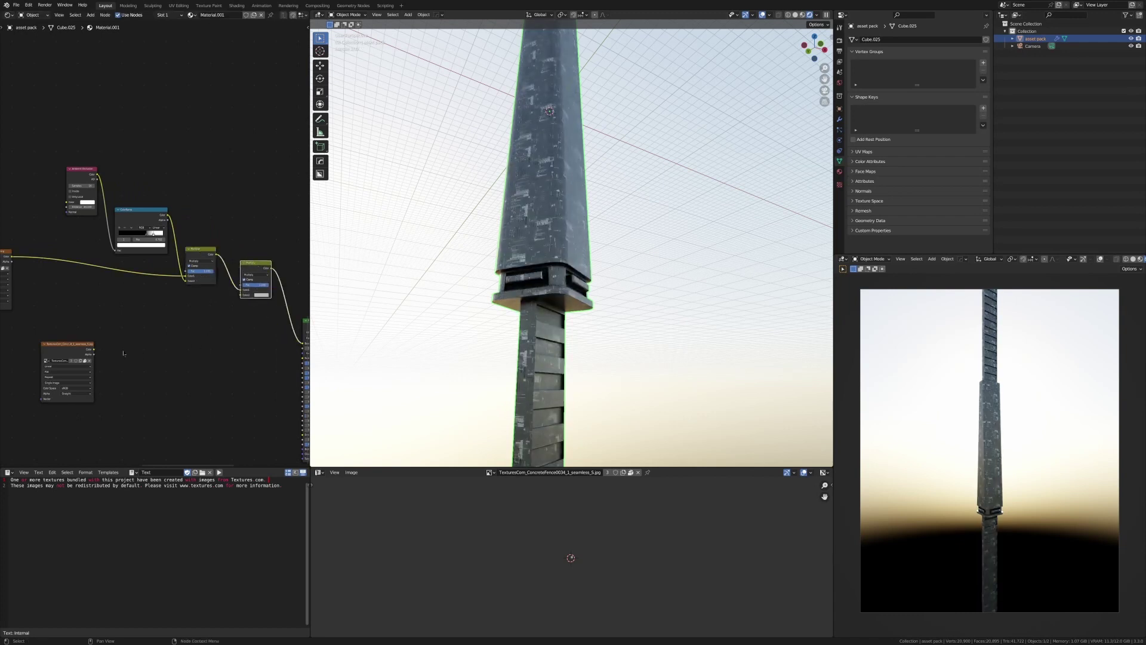
{"action": "left_click_drag", "start_coordinate": [95, 351], "coordinate": [245, 297]}
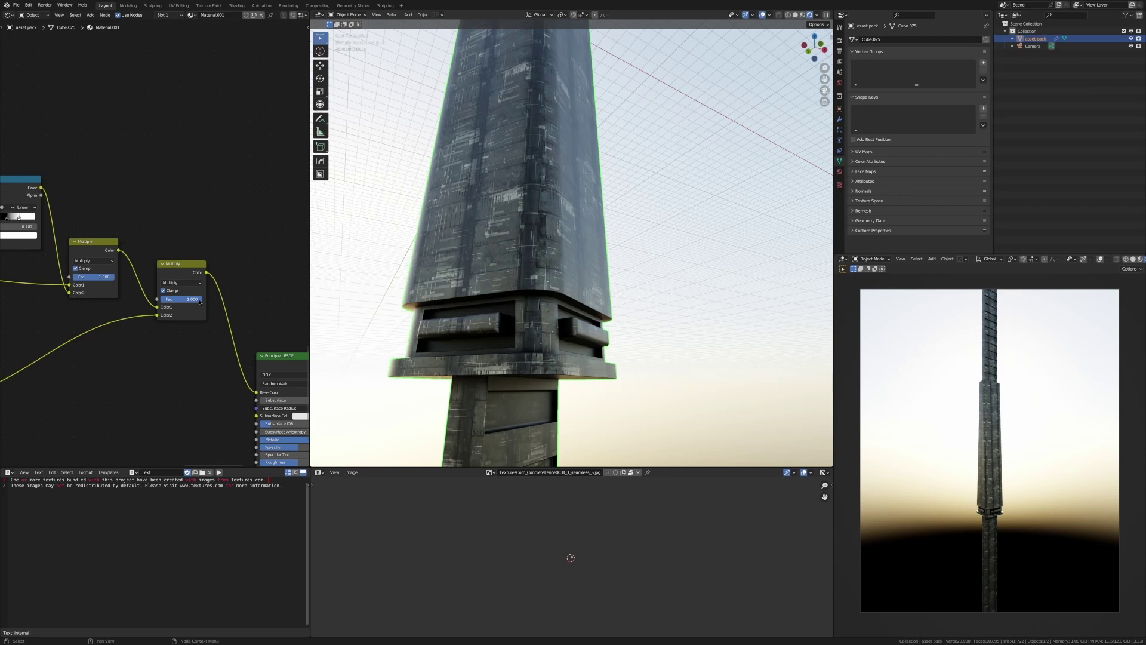
- Lower the concrete Multiply node's factor slightly and move the texture and mixing nodes farther away from the Principled BSDF
{"action": "left_click_drag", "start_coordinate": [198, 299], "coordinate": [191, 299]}
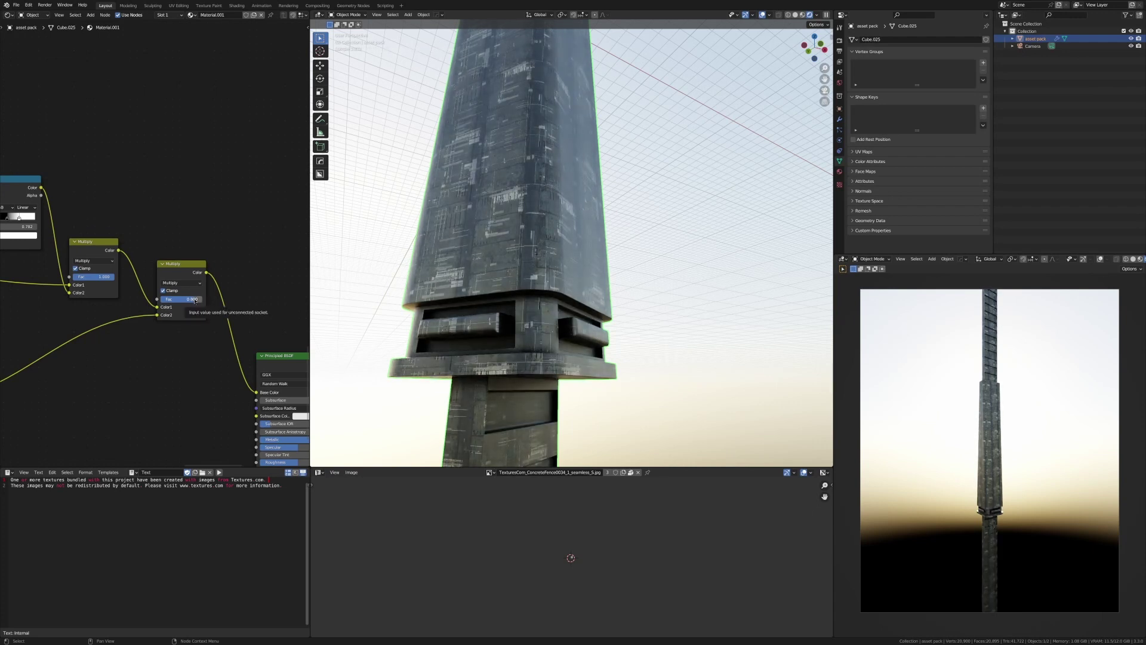
{"action": "key", "text": "Home"}
{"action": "left_click_drag", "start_coordinate": [8, 180], "coordinate": [166, 349]}
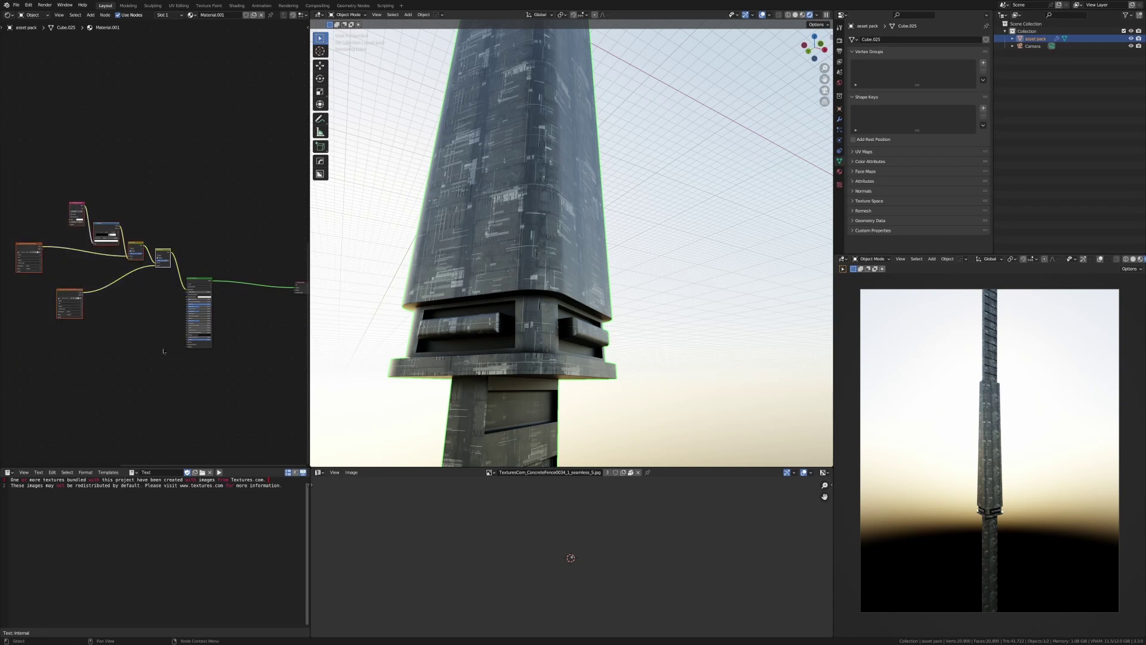
{"action": "key", "text": "g"}
{"action": "left_click", "coordinate": [70, 318]}
{"action": "scroll", "coordinate": [127, 299], "scroll_direction": "up", "scroll_amount": 3}
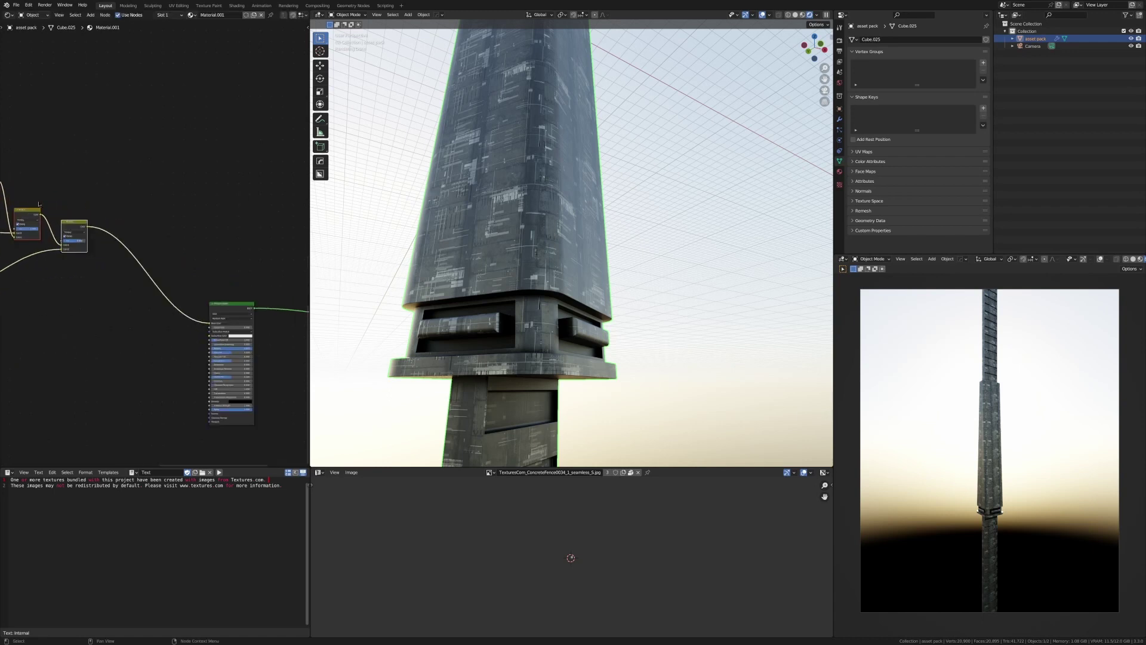
- Insert a copy of the Multiply node before the Principled BSDF and set its Color2 to a muted reddish-brown tint
{"action": "left_click", "coordinate": [66, 229]}
{"action": "scroll", "coordinate": [79, 227], "scroll_direction": "up", "scroll_amount": 3}
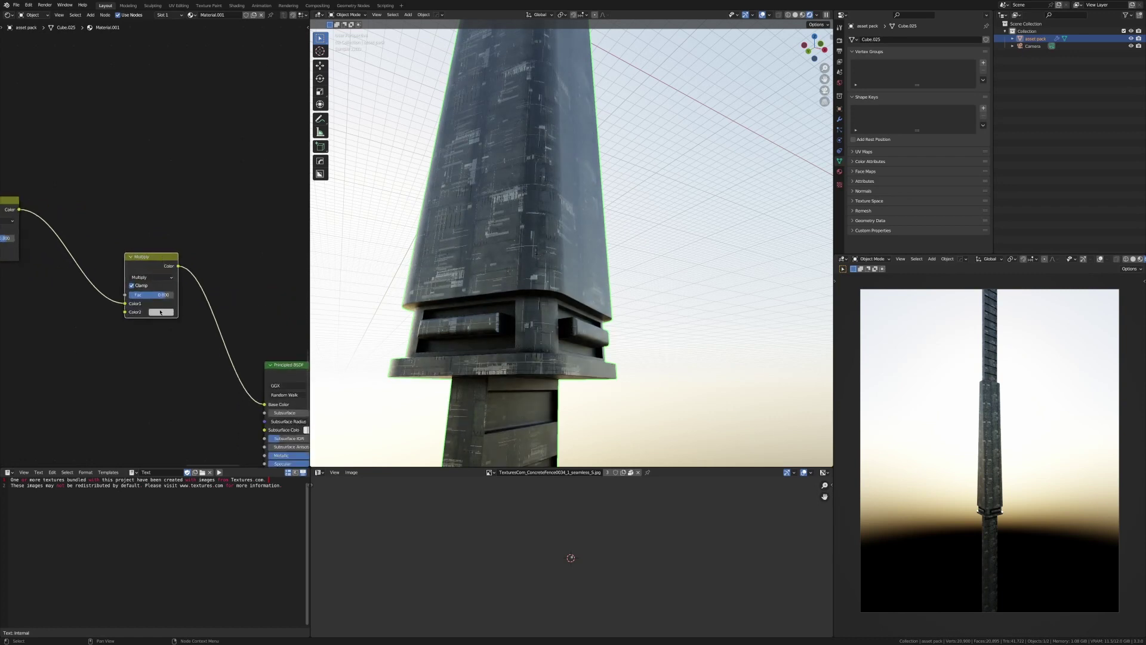
{"action": "left_click", "coordinate": [160, 313]}
{"action": "left_click", "coordinate": [183, 237]}
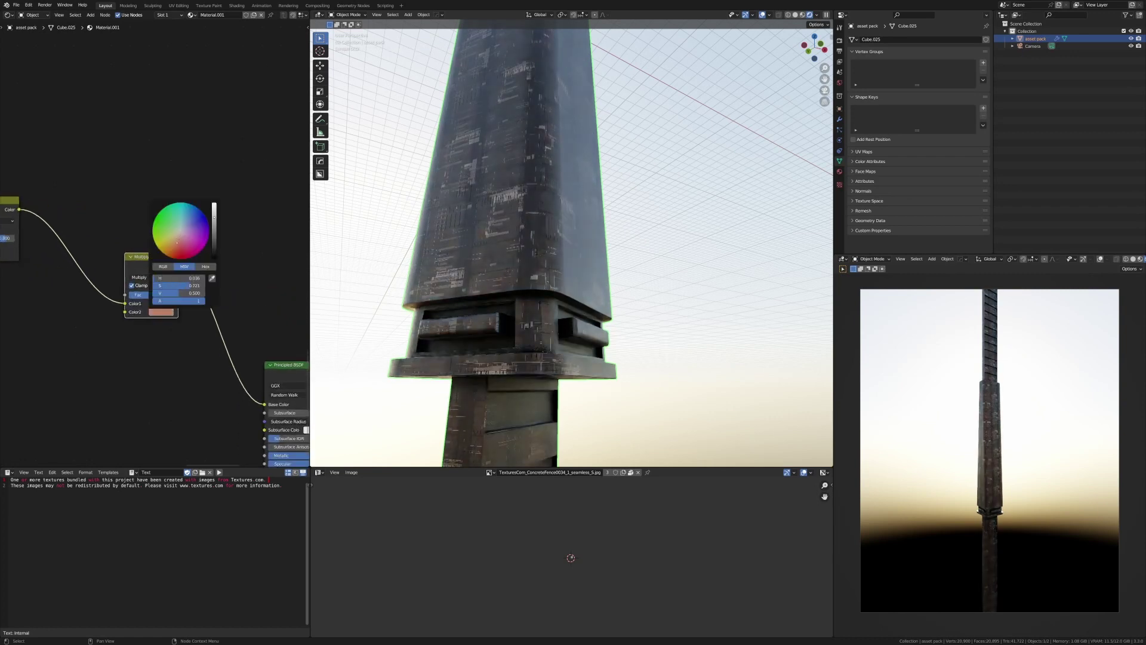
- Insert an RGB Curves node between the tinted Multiply node and the Principled BSDF's Base Color and raise the curve's midtones
{"action": "left_click_drag", "start_coordinate": [178, 265], "coordinate": [228, 265]}
{"action": "type", "text": "curve"}
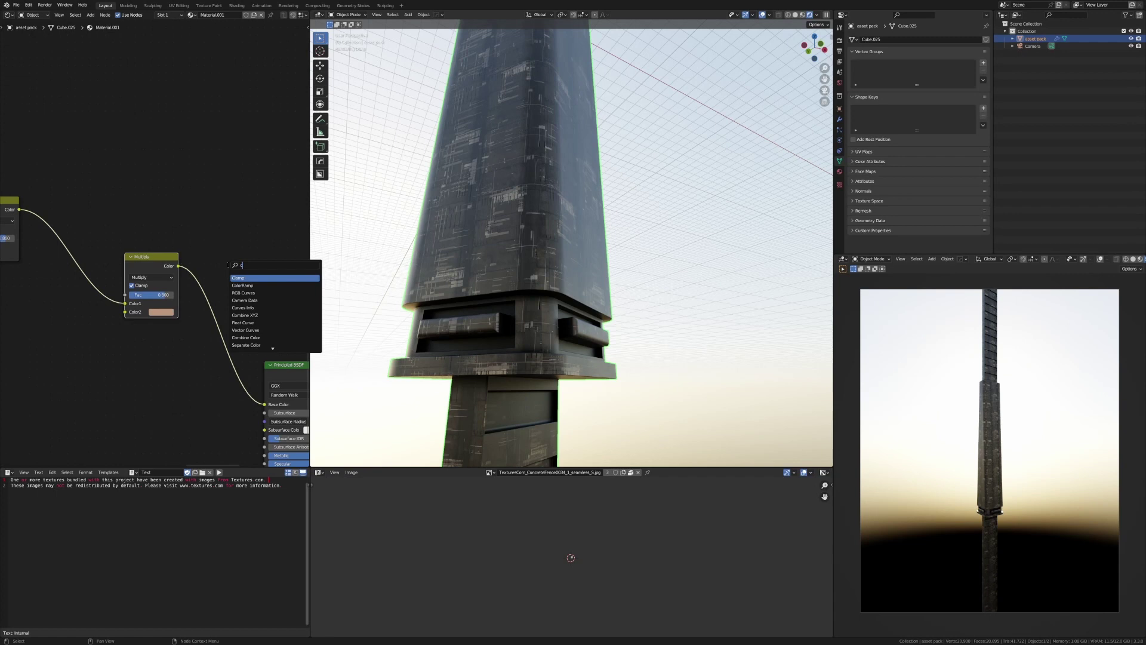
{"action": "key", "text": "Return"}
{"action": "left_click", "coordinate": [228, 265]}
{"action": "middle_click_drag", "start_coordinate": [242, 358], "coordinate": [251, 337]}
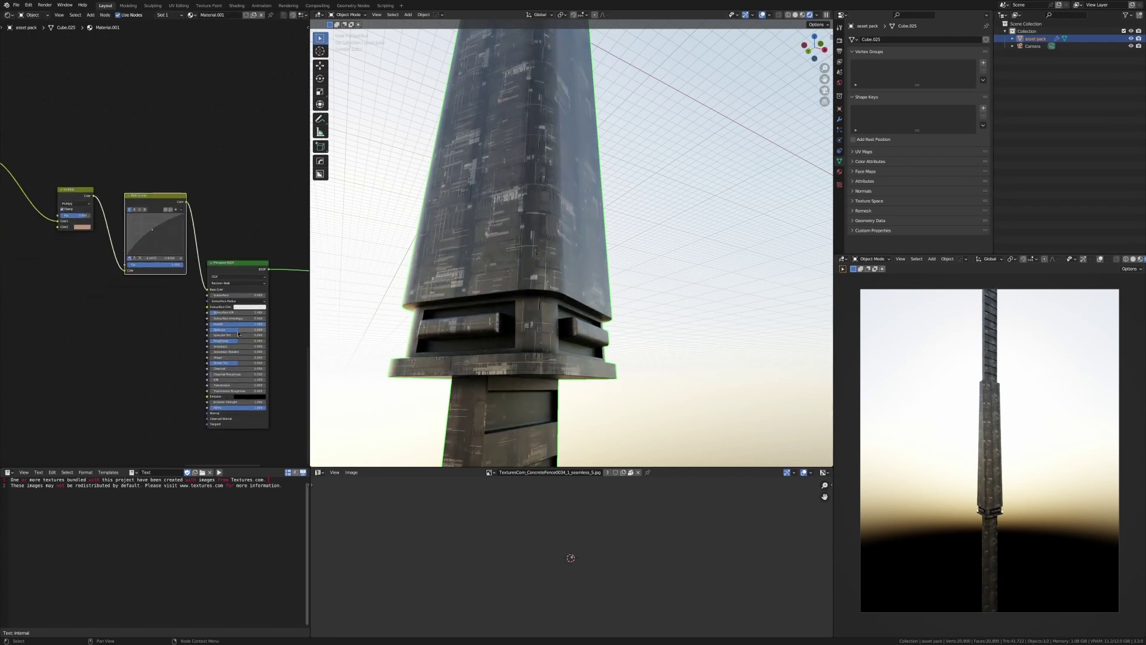
- Route the JS-Classic texture through a ColorRamp into the Principled BSDF's Metallic input and preview the raw texture on the model
{"action": "scroll", "coordinate": [289, 362], "scroll_direction": "down", "scroll_amount": 6}
{"action": "middle_click_drag", "start_coordinate": [127, 254], "coordinate": [170, 254]}
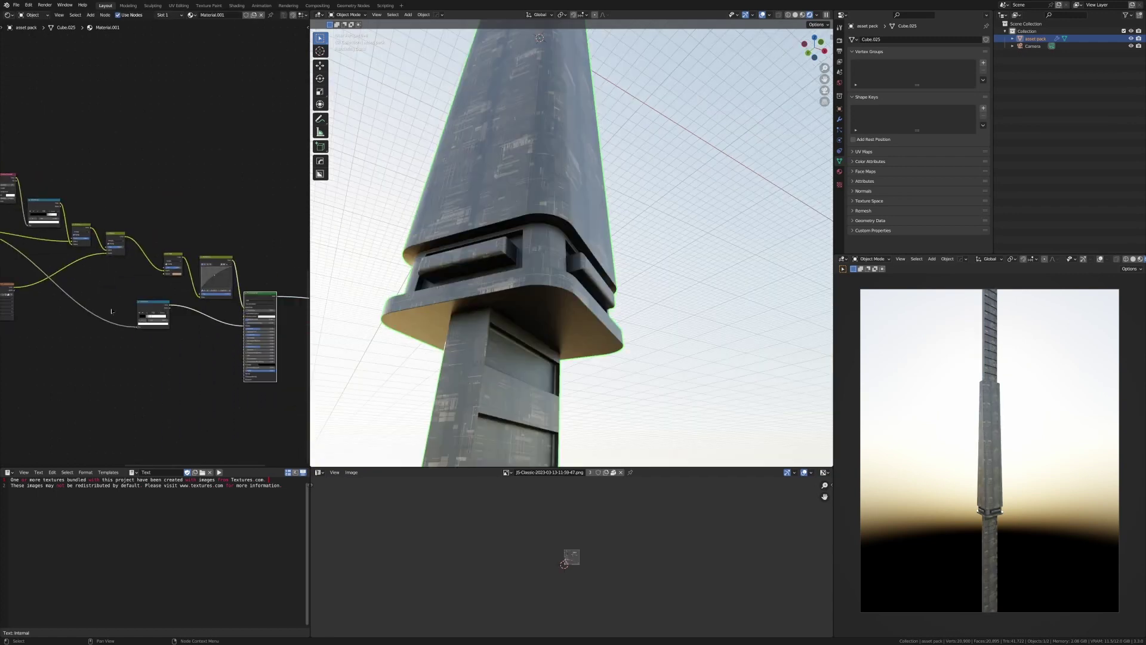
{"action": "scroll", "coordinate": [112, 311], "scroll_direction": "down", "scroll_amount": 1}
{"action": "middle_click_drag", "start_coordinate": [111, 311], "coordinate": [191, 328]}
{"action": "left_click", "coordinate": [70, 282], "text": "ctrl+shift"}
{"action": "scroll", "coordinate": [211, 308], "scroll_direction": "up", "scroll_amount": 6}
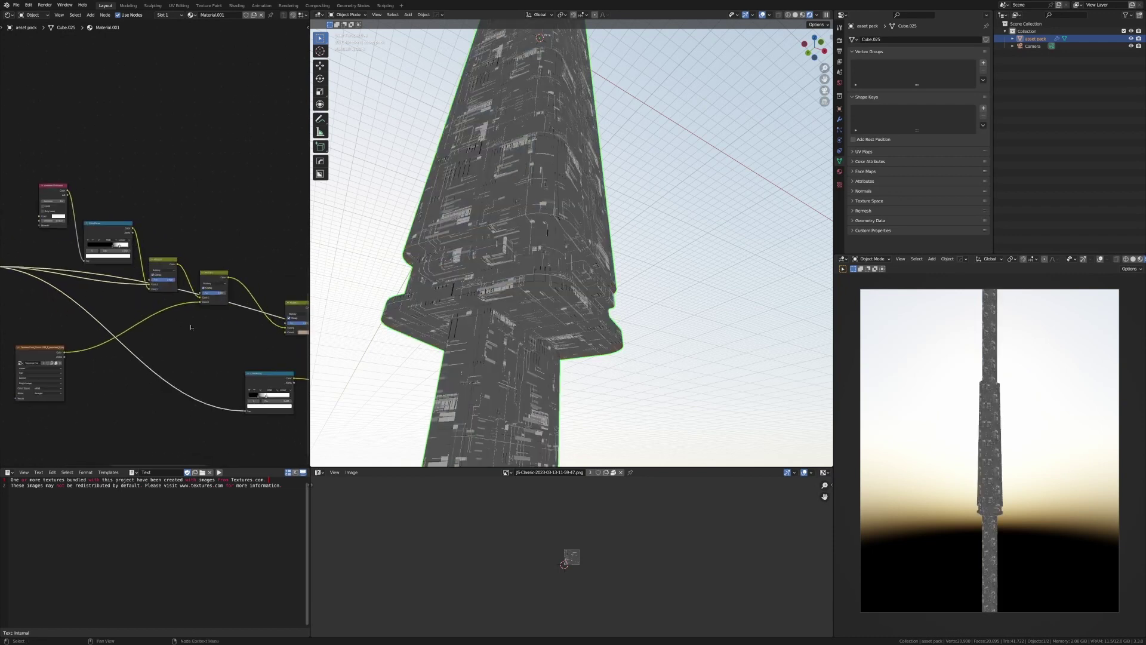
- Preview the Metallic ColorRamp on the model and move its white stop closer to the black stop for harder contrast
{"action": "left_click", "coordinate": [257, 382], "text": "ctrl+shift"}
{"action": "scroll", "coordinate": [238, 380], "scroll_direction": "up", "scroll_amount": 7}
{"action": "middle_click_drag", "start_coordinate": [238, 381], "coordinate": [204, 372]}
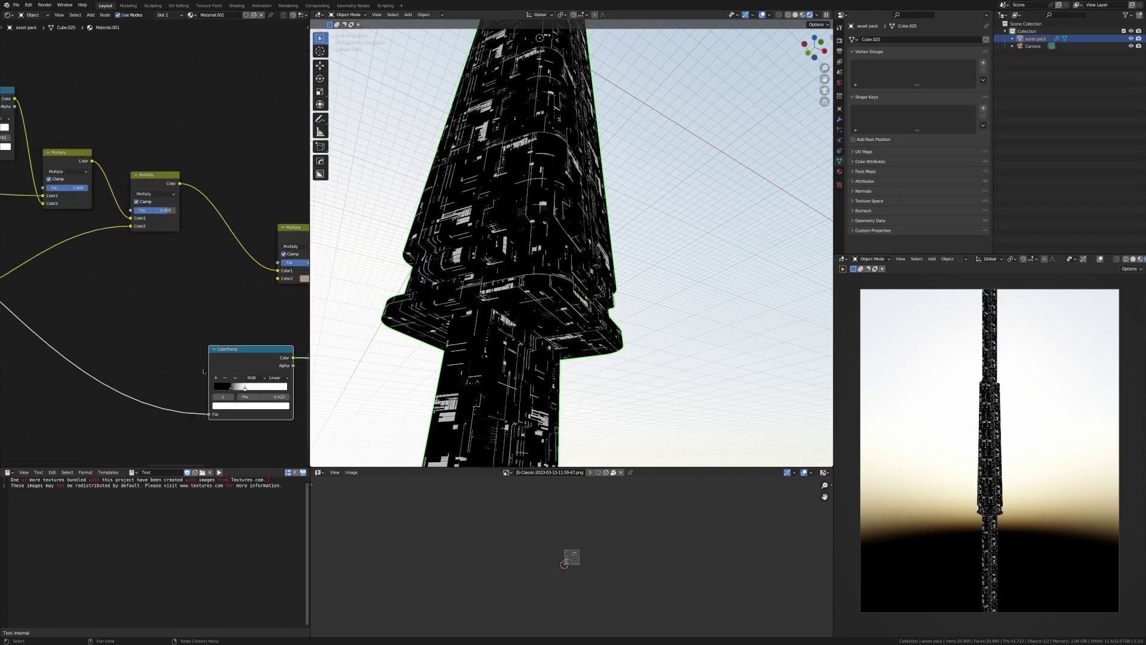
{"action": "left_click", "coordinate": [231, 389]}
{"action": "left_click_drag", "start_coordinate": [243, 389], "coordinate": [244, 389]}
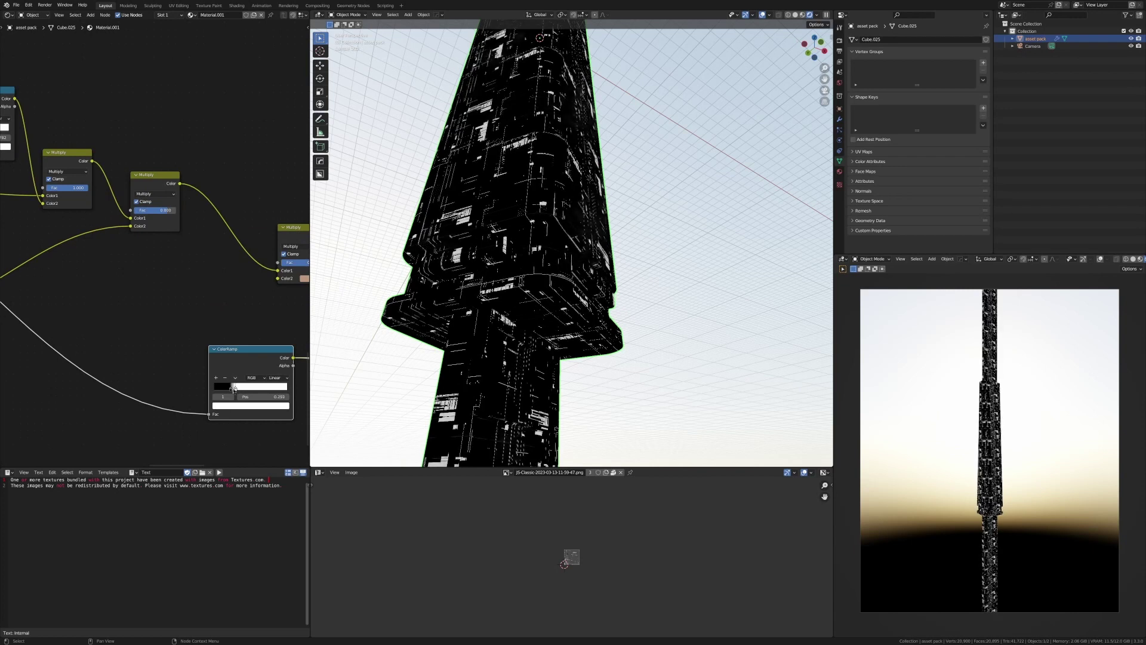
{"action": "scroll", "coordinate": [65, 205], "scroll_direction": "down", "scroll_amount": 2}
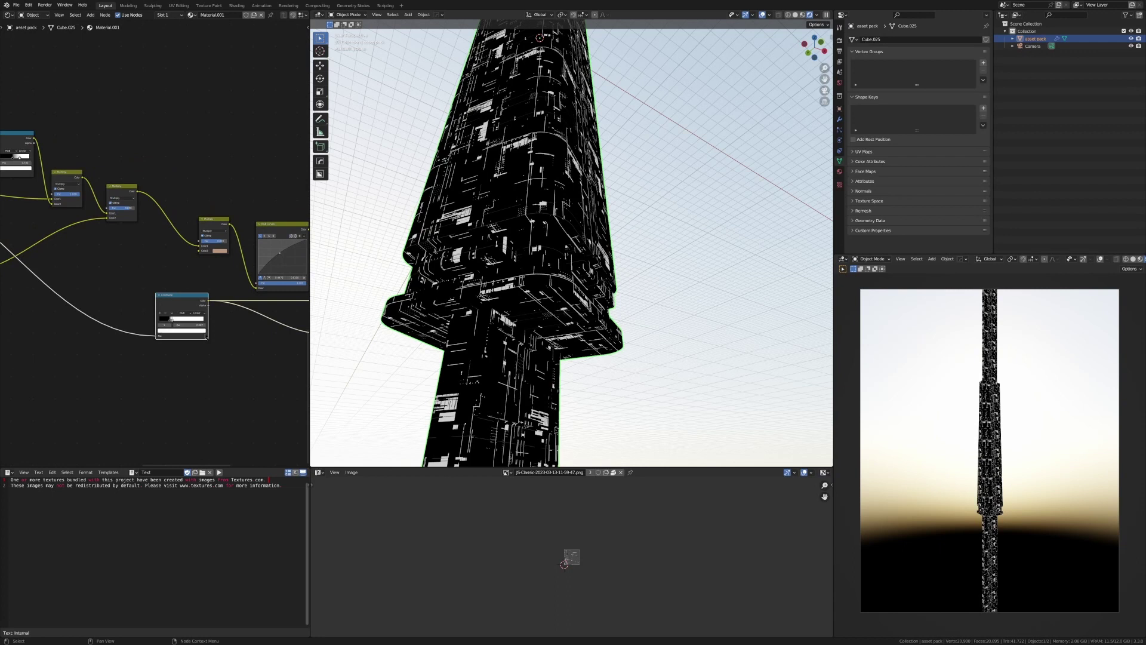
{"action": "scroll", "coordinate": [206, 337], "scroll_direction": "down", "scroll_amount": 3}
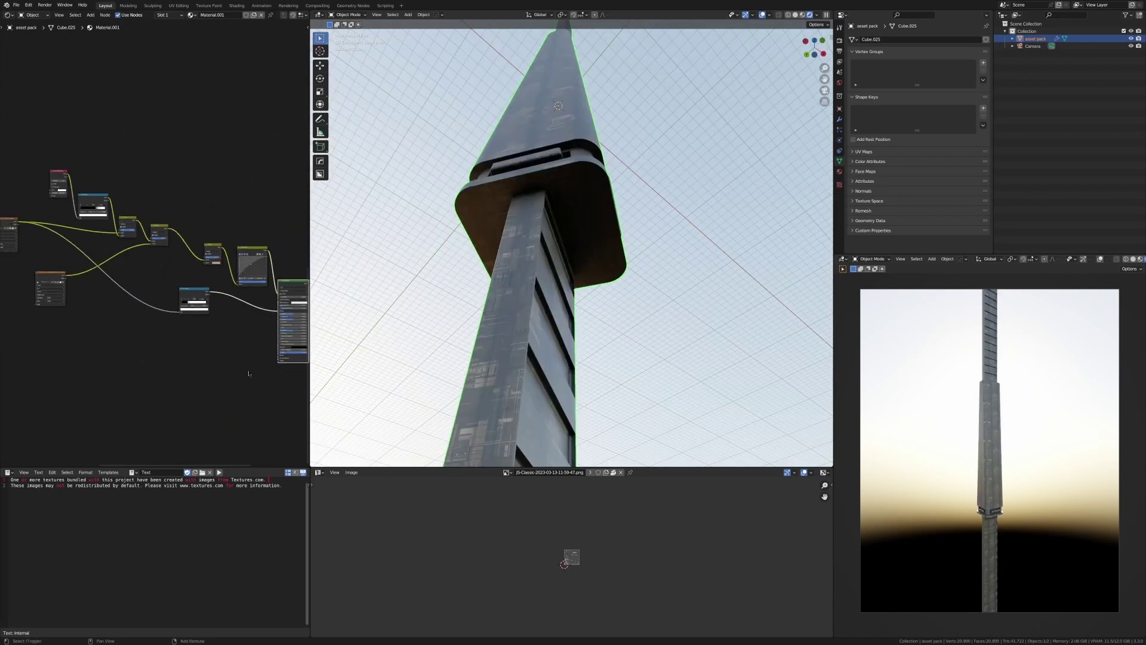
- Add another ColorRamp node below the Metallic ColorRamp and shift the Metallic ColorRamp up slightly to make room
{"action": "key", "text": "shift+a"}
{"action": "left_click", "coordinate": [208, 370]}
{"action": "type", "text": "col"}
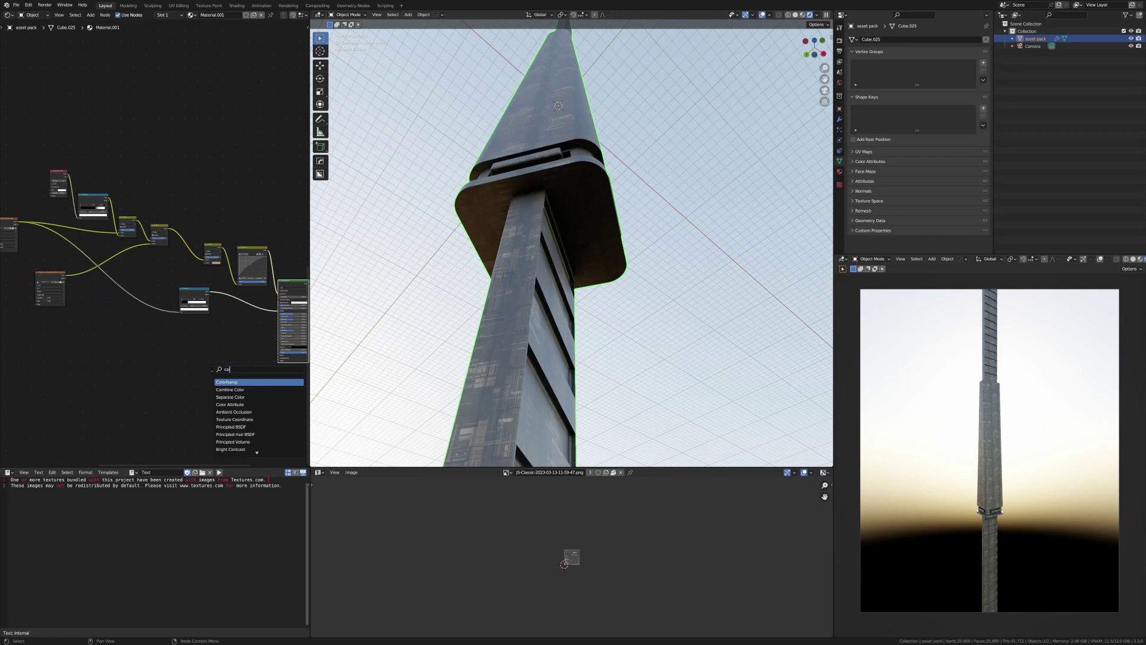
{"action": "key", "text": "Return"}
{"action": "left_click", "coordinate": [219, 307]}
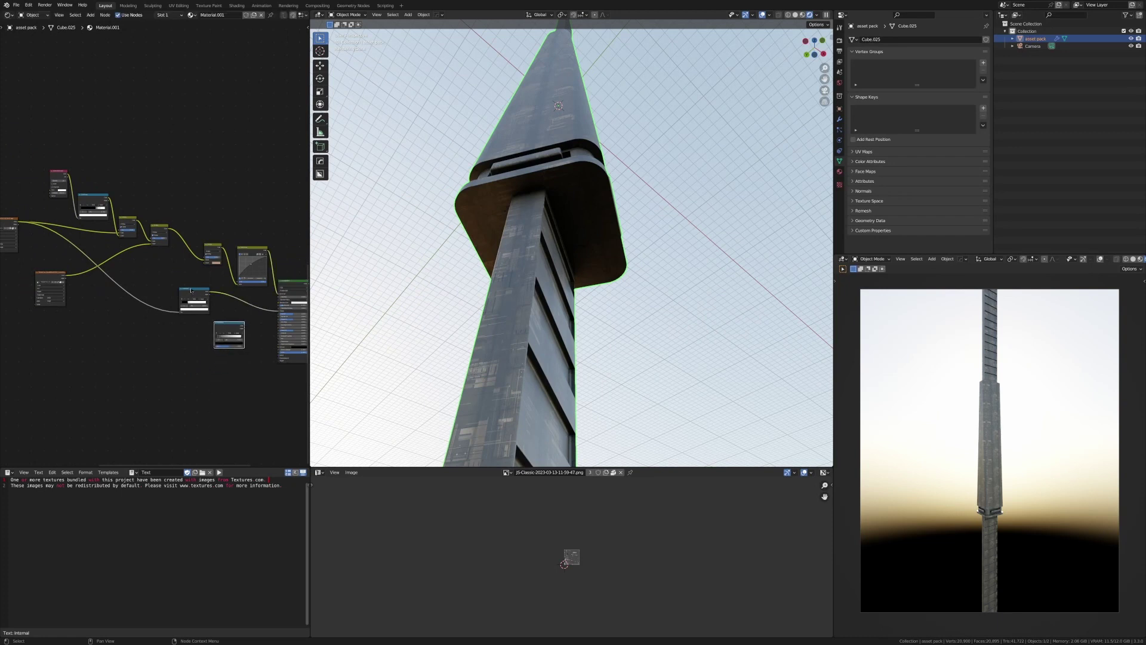
{"action": "left_click_drag", "start_coordinate": [191, 291], "coordinate": [189, 282]}
- Feed the concrete Multiply node's output through the new ColorRamp into Roughness, with its white stop at 0.422
{"action": "left_click", "coordinate": [165, 228], "text": "ctrl+shift"}
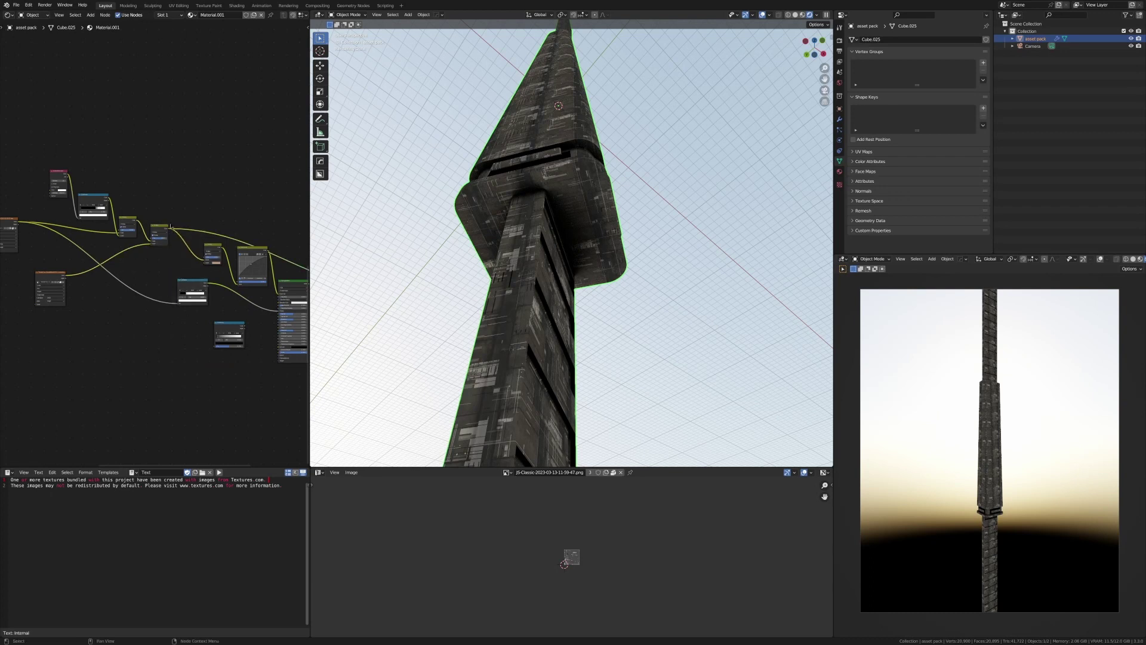
{"action": "left_click_drag", "start_coordinate": [169, 229], "coordinate": [237, 356]}
{"action": "scroll", "coordinate": [215, 348], "scroll_direction": "up", "scroll_amount": 3}
{"action": "scroll", "coordinate": [245, 357], "scroll_direction": "up", "scroll_amount": 3}
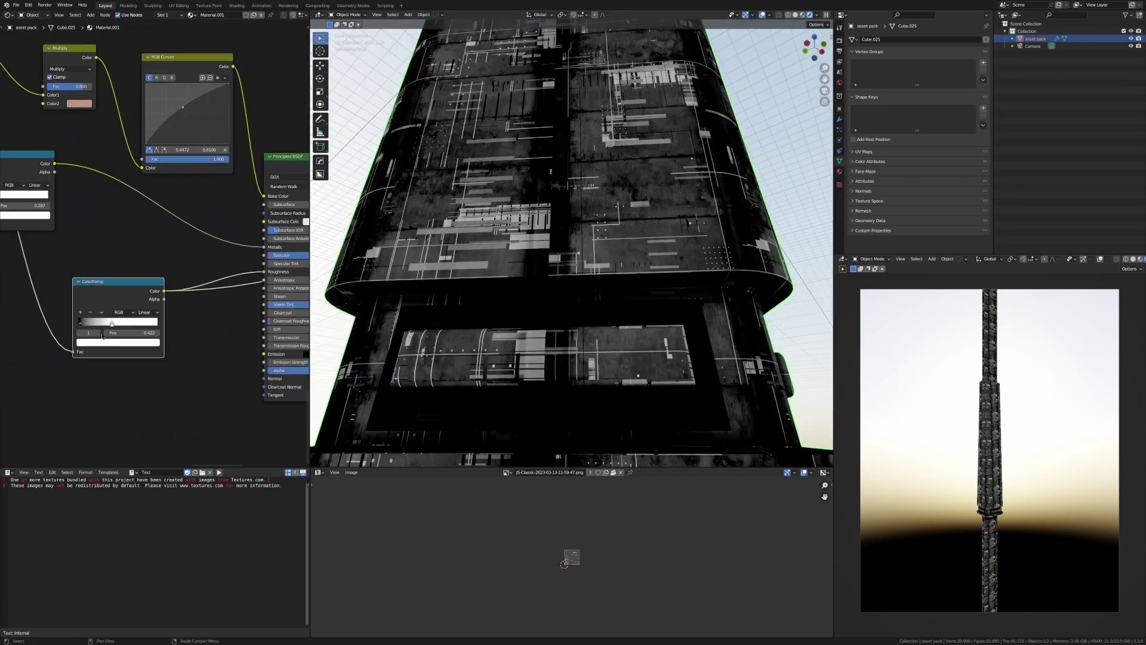
{"action": "scroll", "coordinate": [431, 242], "scroll_direction": "down", "scroll_amount": 5}
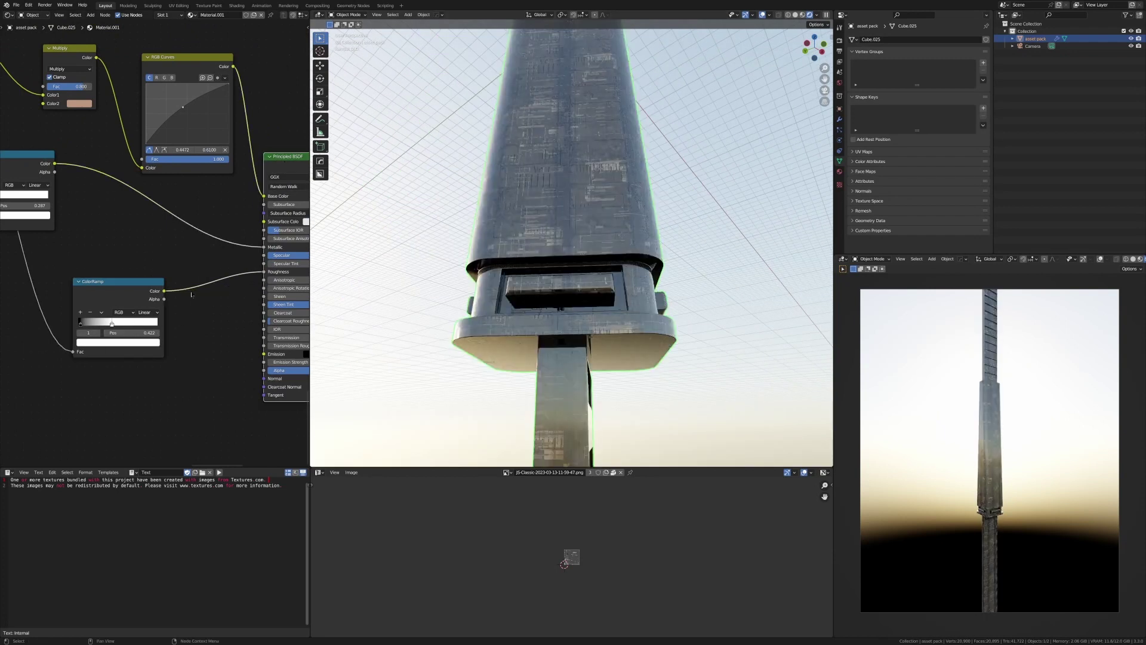
- Insert a Map Range node between the roughness ColorRamp and the Principled BSDF's Roughness input
{"action": "key", "text": "shift+a"}
{"action": "left_click", "coordinate": [202, 269]}
{"action": "type", "text": "map"}
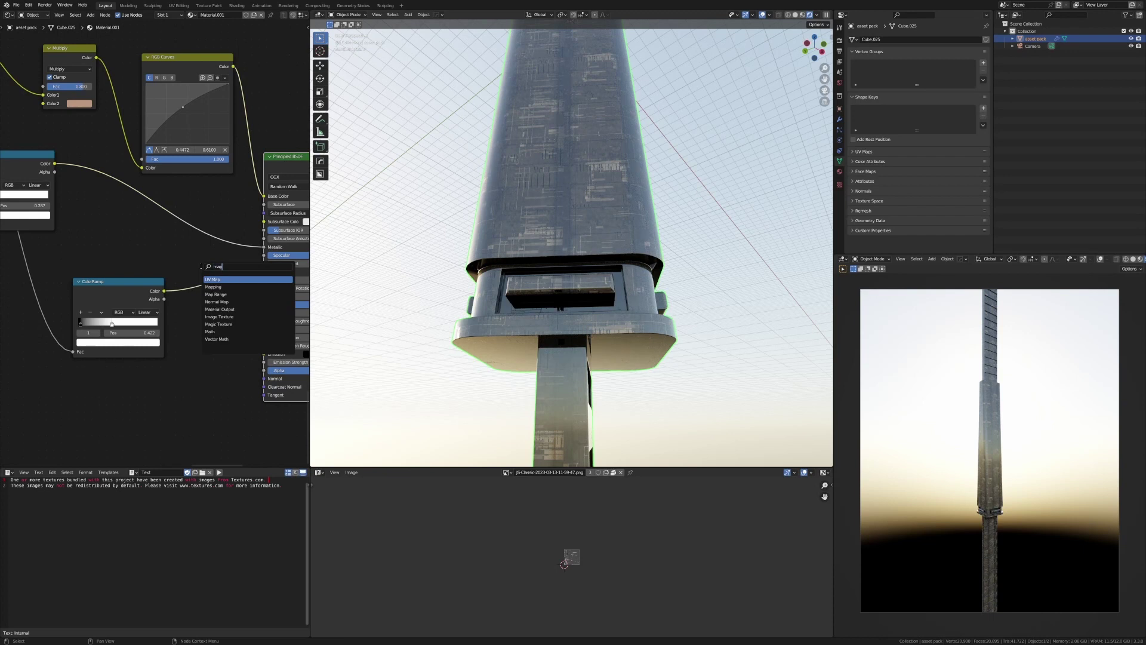
{"action": "key", "text": "Down"}
{"action": "key", "text": "Down"}
{"action": "key", "text": "Return"}
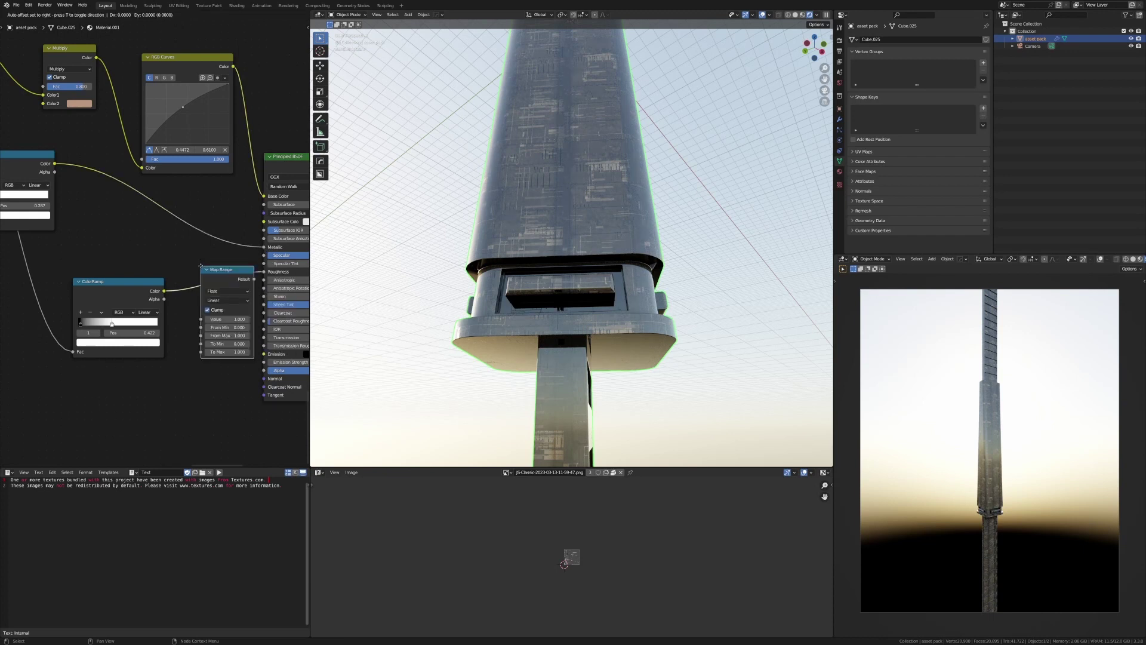
{"action": "left_click", "coordinate": [202, 270]}
- Raise the Map Range node's To Min value to increase the minimum roughness
{"action": "scroll", "coordinate": [159, 250], "scroll_direction": "up", "scroll_amount": 8}
{"action": "middle_click_drag", "start_coordinate": [157, 253], "coordinate": [2, 150]}
{"action": "middle_click_drag", "start_coordinate": [128, 323], "coordinate": [225, 325]}
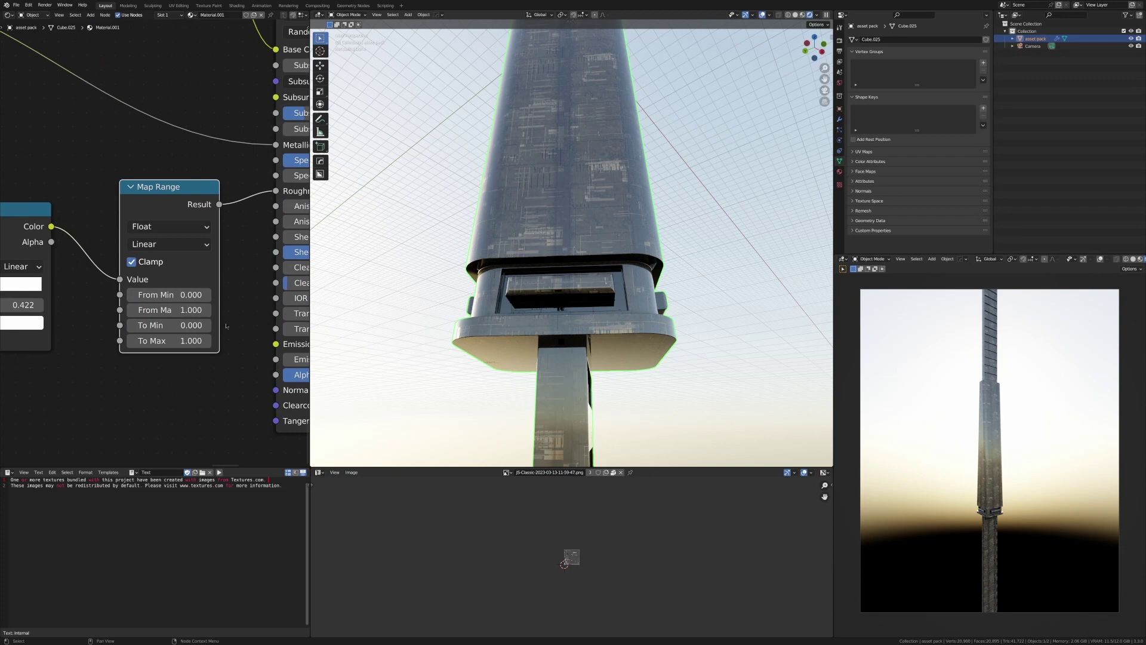
{"action": "left_click", "coordinate": [211, 327]}
{"action": "left_click", "coordinate": [210, 327]}
{"action": "scroll", "coordinate": [207, 328], "scroll_direction": "down", "scroll_amount": 9}
{"action": "middle_click_drag", "start_coordinate": [148, 332], "coordinate": [188, 329]}
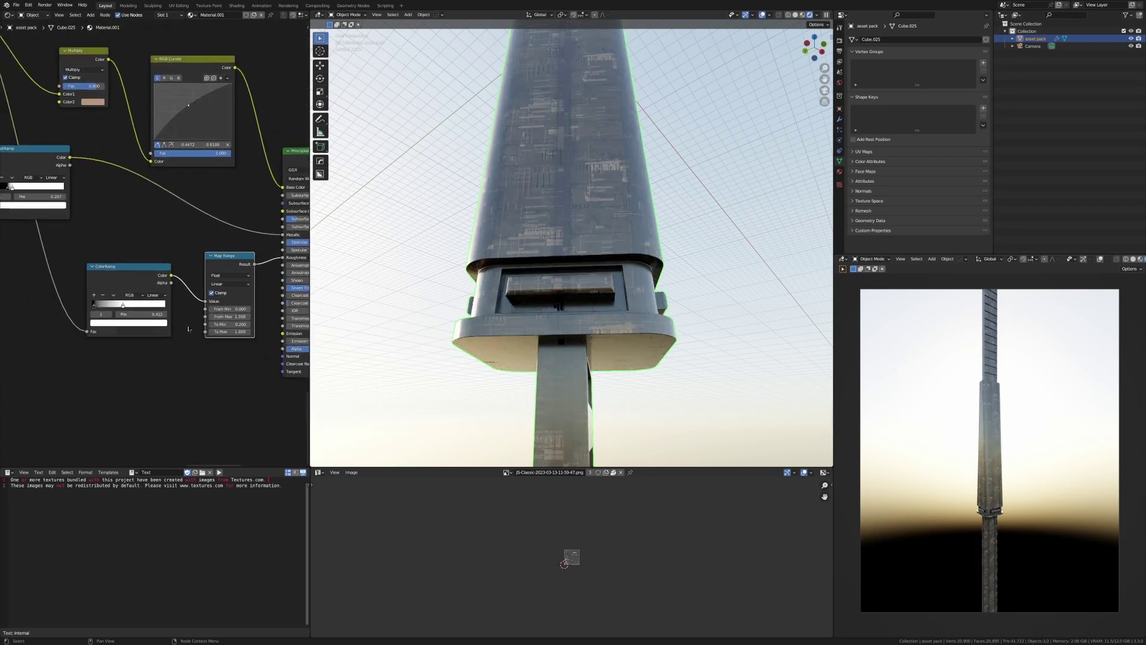
- Add a Bump node, connect the concrete texture's color to its Height, and link its Normal output to the Principled BSDF's Normal input
{"action": "scroll", "coordinate": [128, 341], "scroll_direction": "down", "scroll_amount": 12}
{"action": "middle_click_drag", "start_coordinate": [121, 346], "coordinate": [195, 314]}
{"action": "key", "text": "shift+a"}
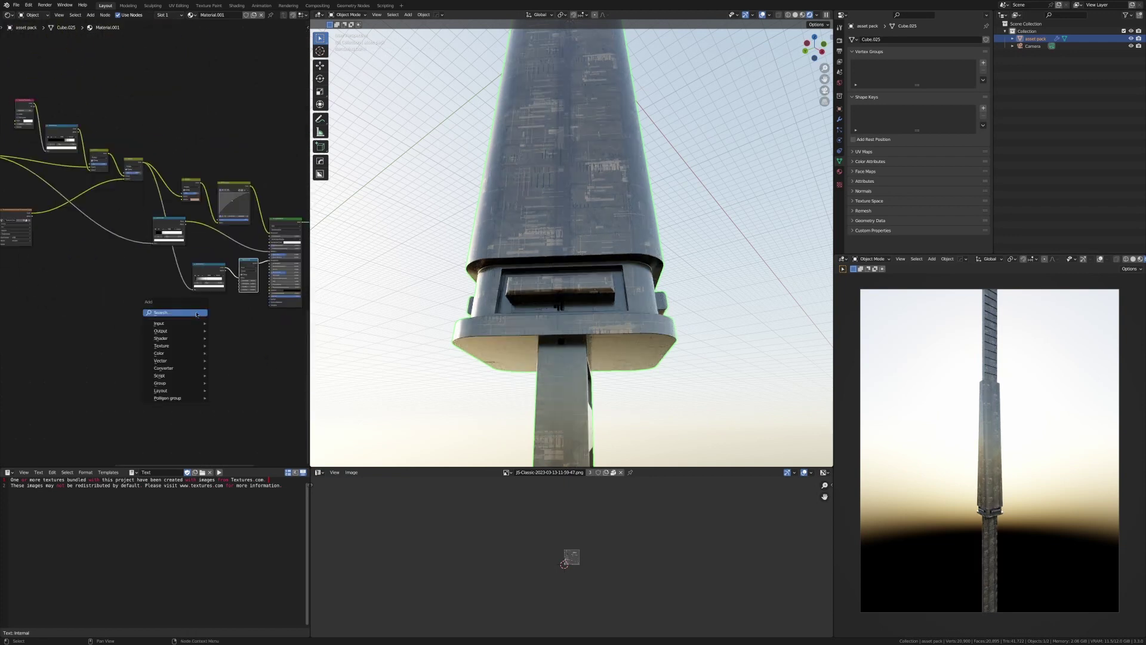
{"action": "left_click", "coordinate": [196, 313]}
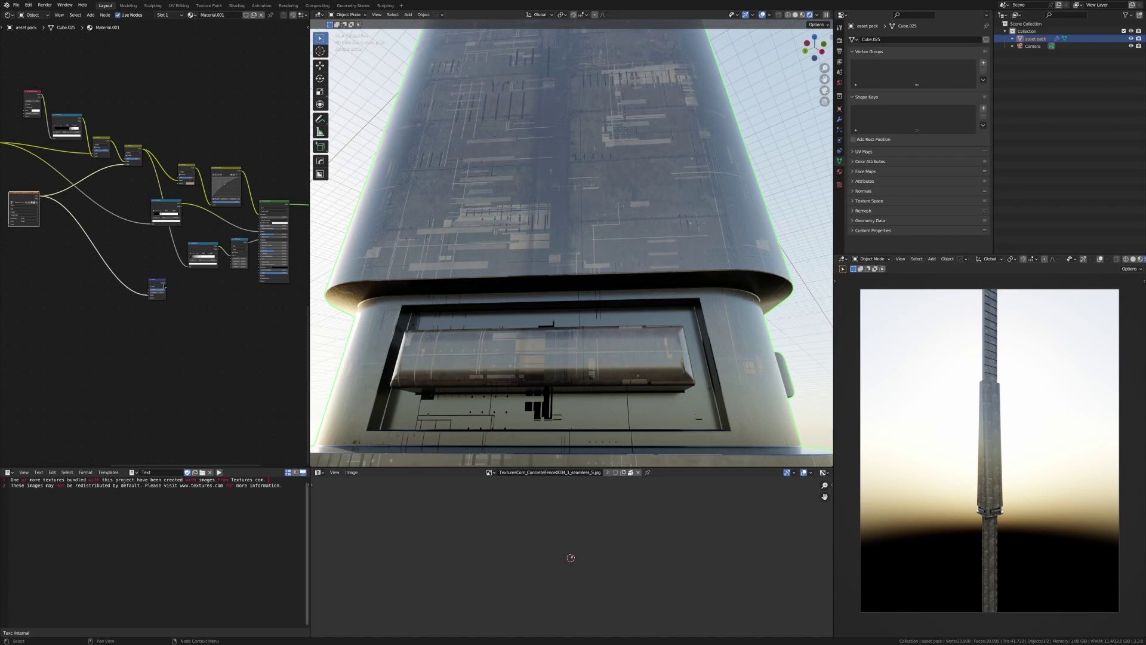
{"action": "left_click_drag", "start_coordinate": [165, 284], "coordinate": [261, 278]}
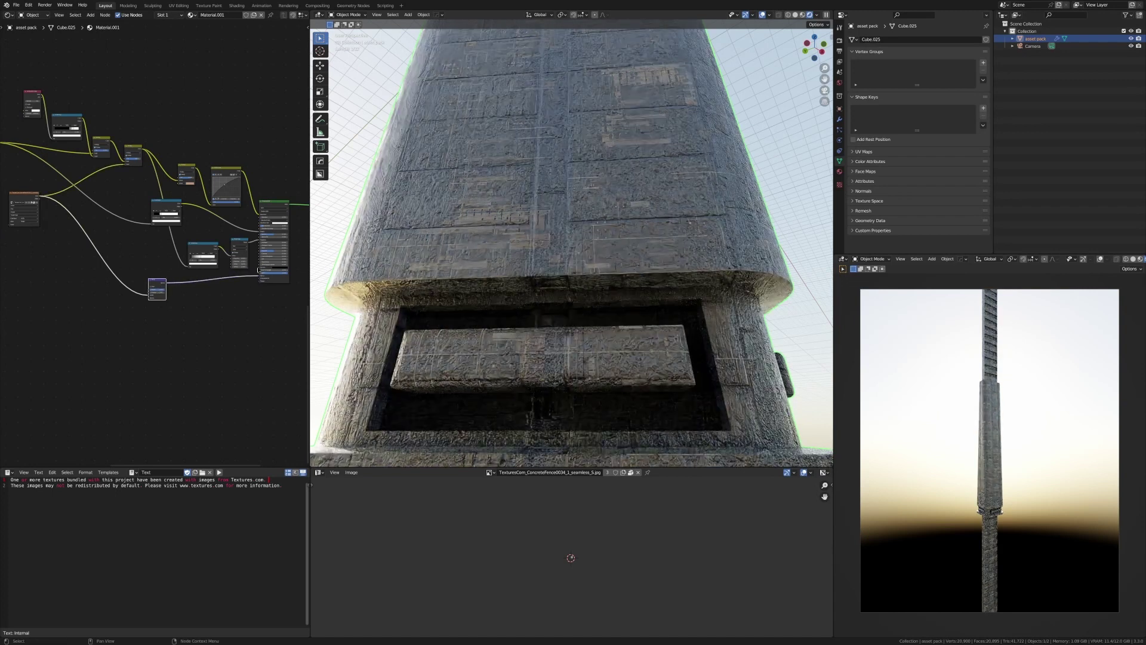
- Insert a ColorRamp node between the concrete texture's Color output and the Bump node's Height input
{"action": "key", "text": "shift+a"}
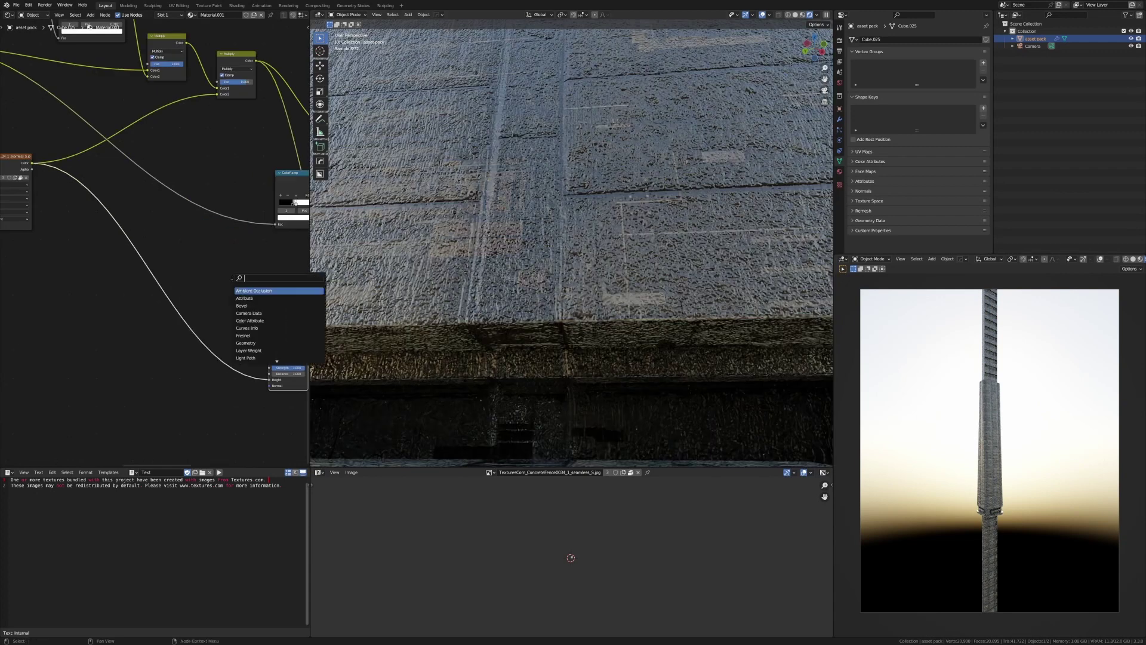
{"action": "type", "text": "colo"}
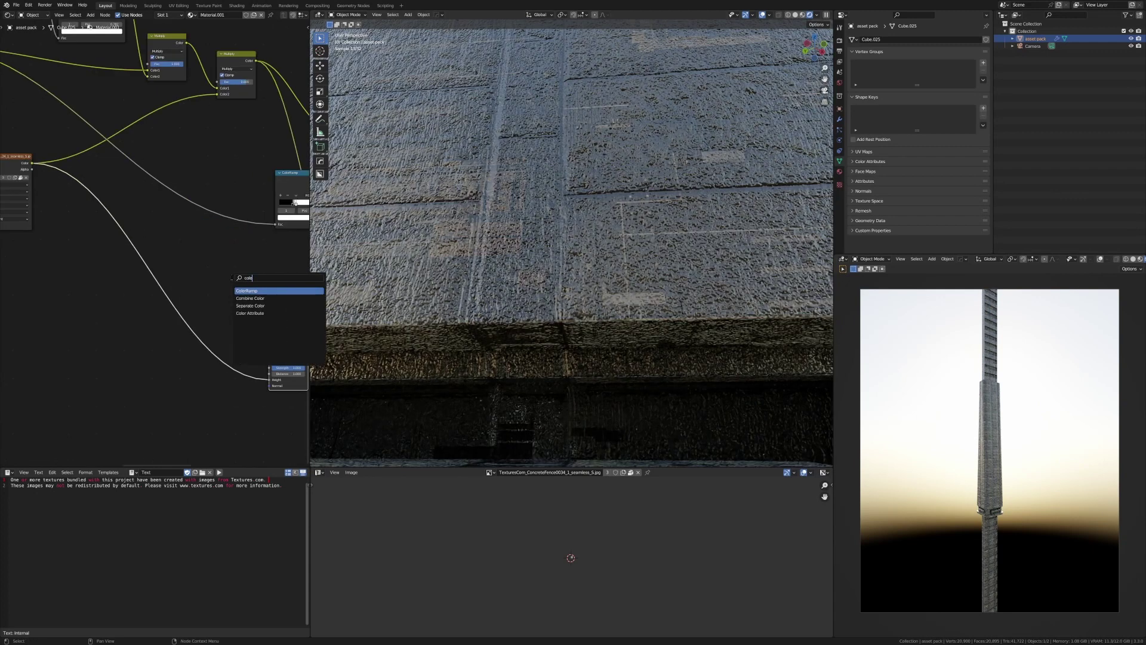
{"action": "key", "text": "Return"}
{"action": "left_click", "coordinate": [158, 279]}
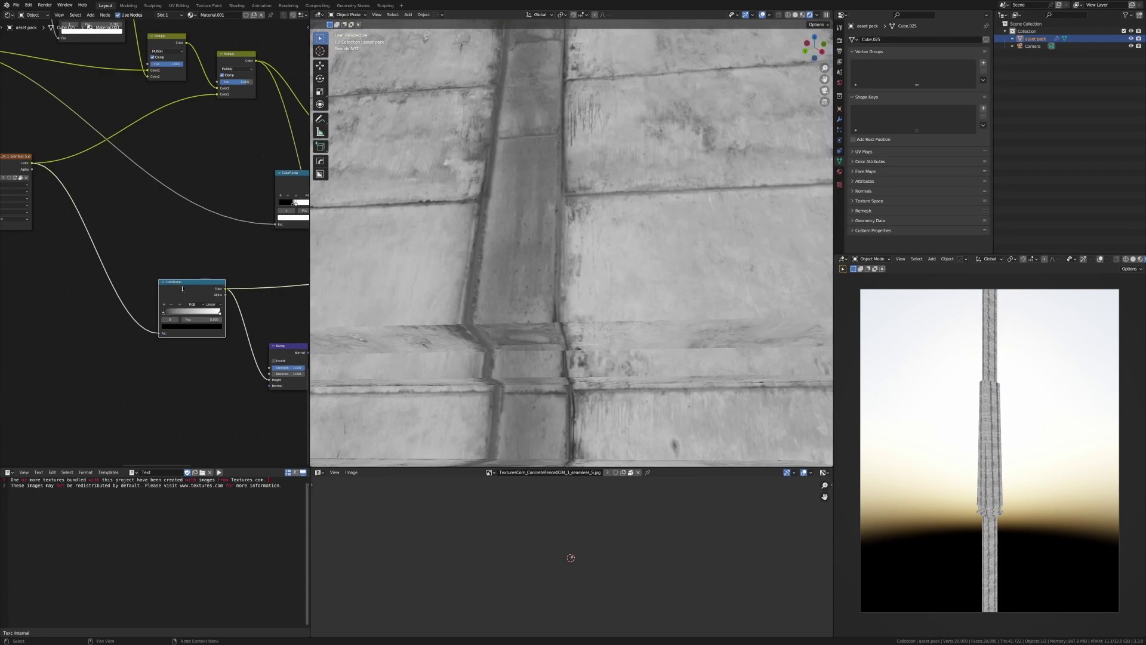
- Increase the bump ColorRamp's contrast by bringing its stops together, with the white stop at about 0.618, and reduce the Bump strength
{"action": "scroll", "coordinate": [149, 344], "scroll_direction": "up", "scroll_amount": 3}
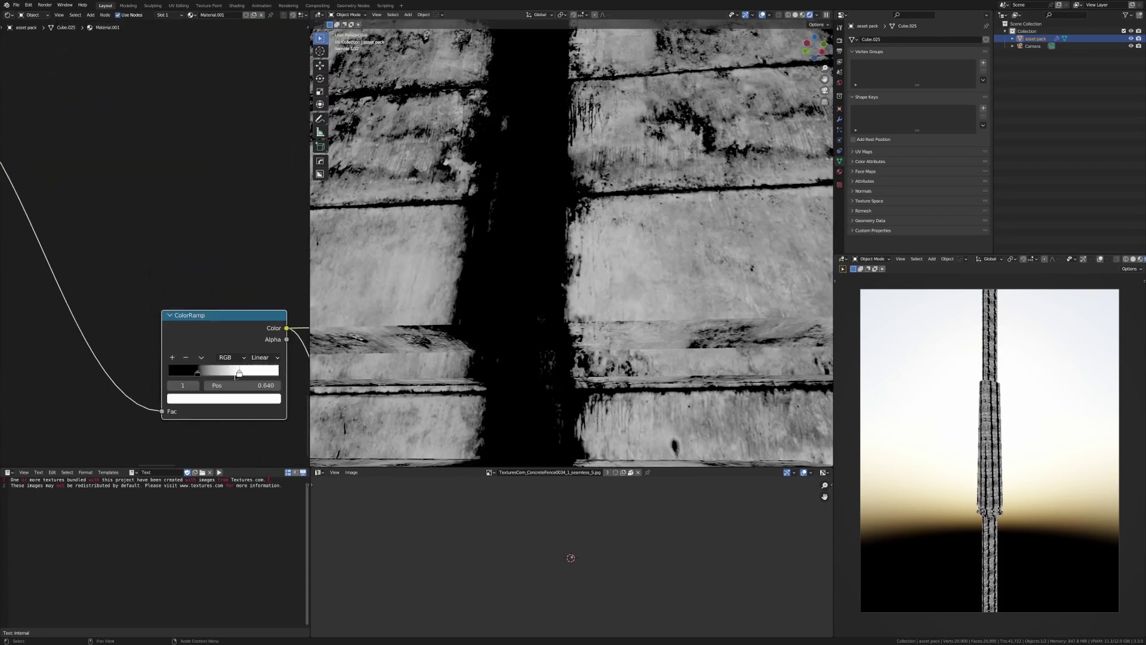
{"action": "left_click_drag", "start_coordinate": [241, 373], "coordinate": [237, 373]}
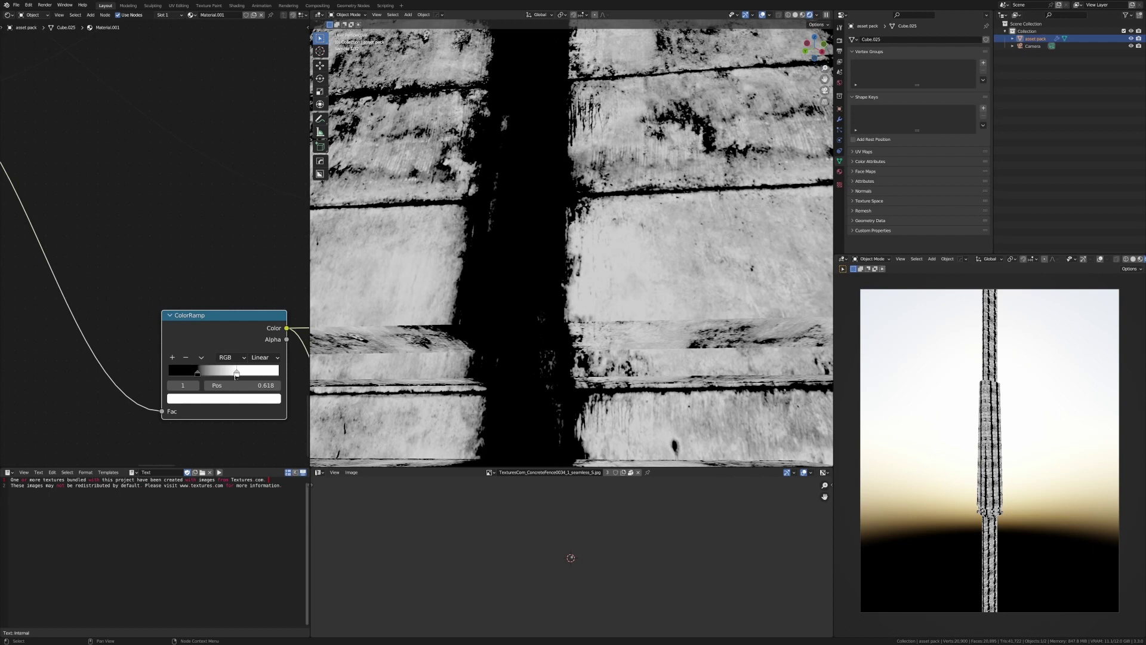
{"action": "scroll", "coordinate": [237, 347], "scroll_direction": "down", "scroll_amount": 4}
- Examine the bumped surface up close in the camera preview and refit the camera frame to the view
{"action": "scroll", "coordinate": [236, 344], "scroll_direction": "up", "scroll_amount": 3}
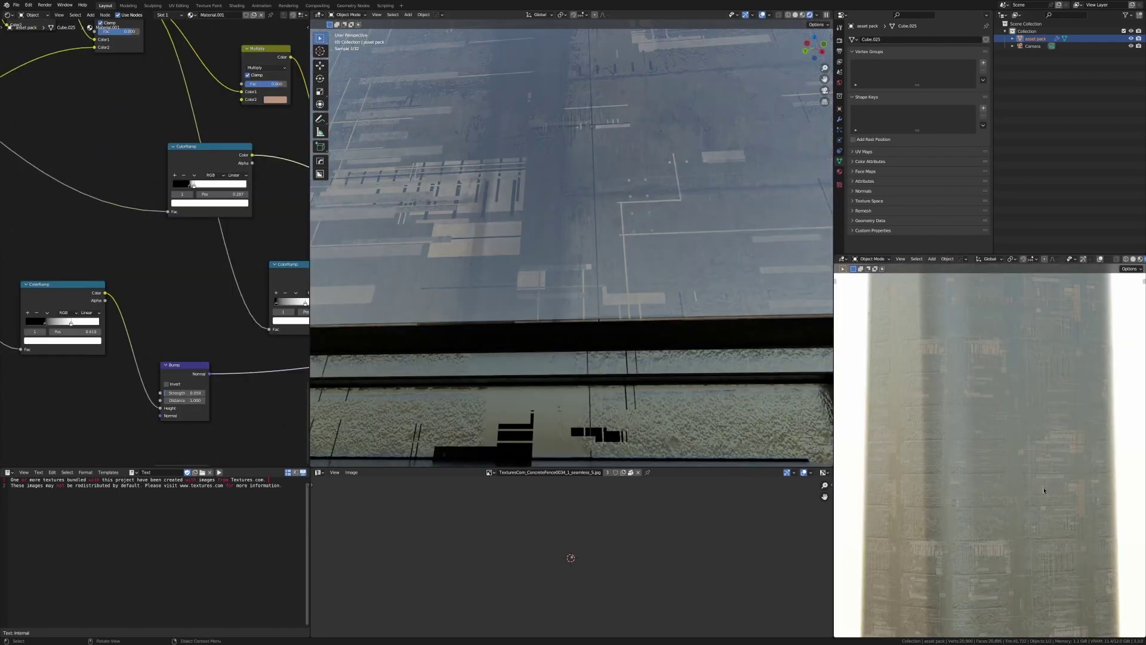
{"action": "scroll", "coordinate": [1044, 491], "scroll_direction": "down", "scroll_amount": 4}
{"action": "scroll", "coordinate": [1044, 491], "scroll_direction": "down", "scroll_amount": 5}
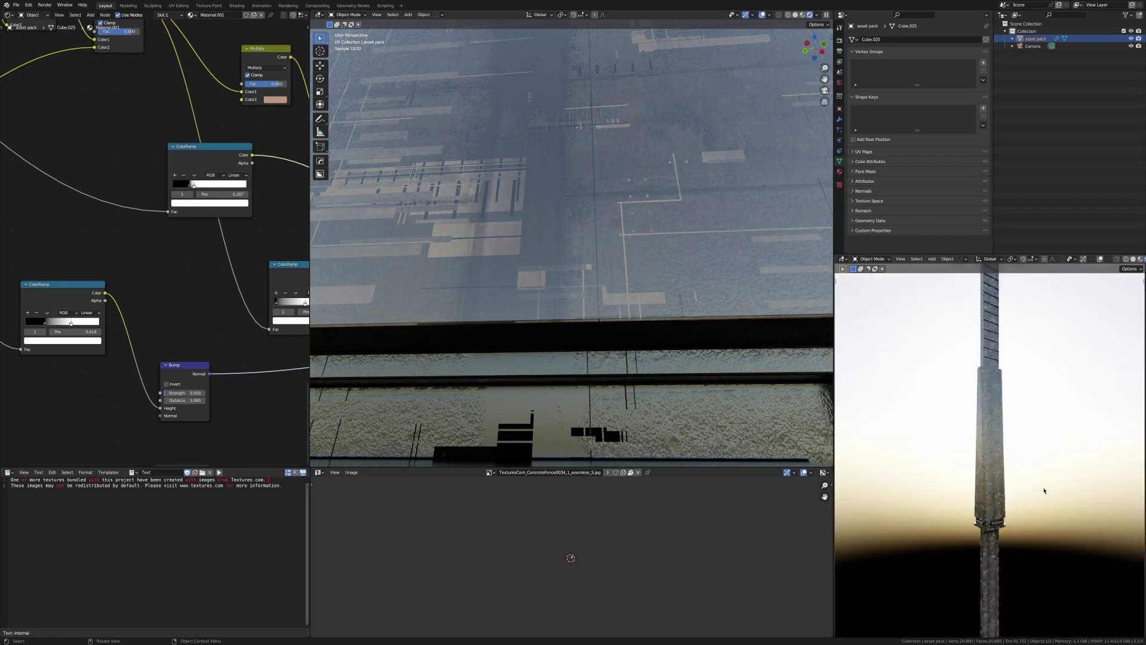
{"action": "key", "text": "KP_0"}
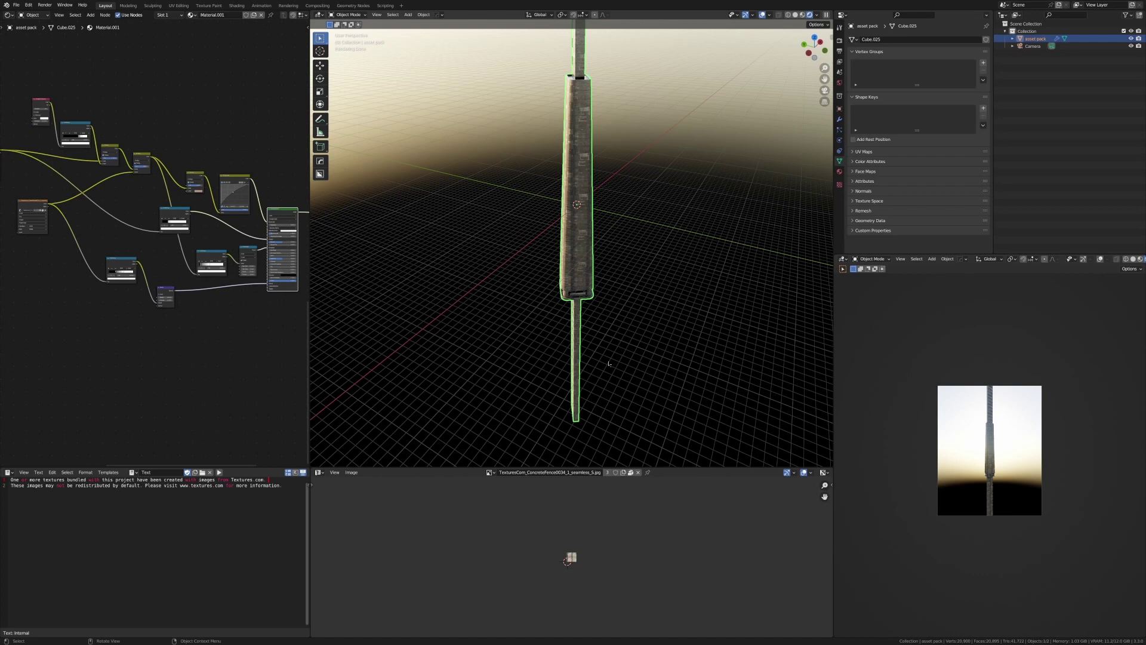
{"action": "key", "text": "Home"}
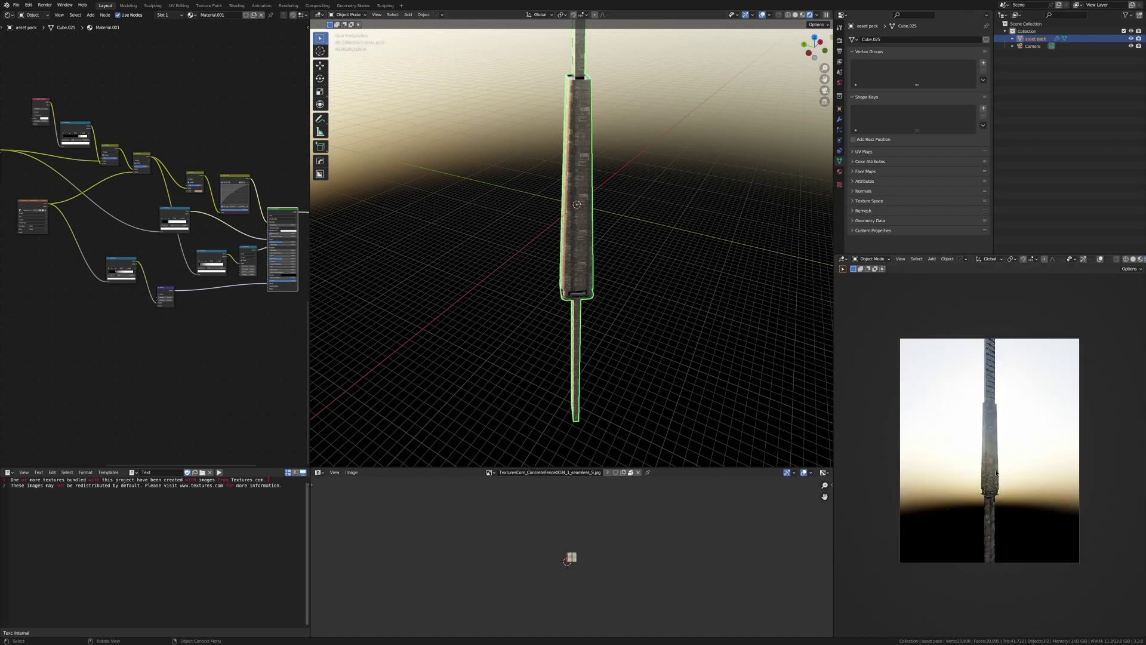